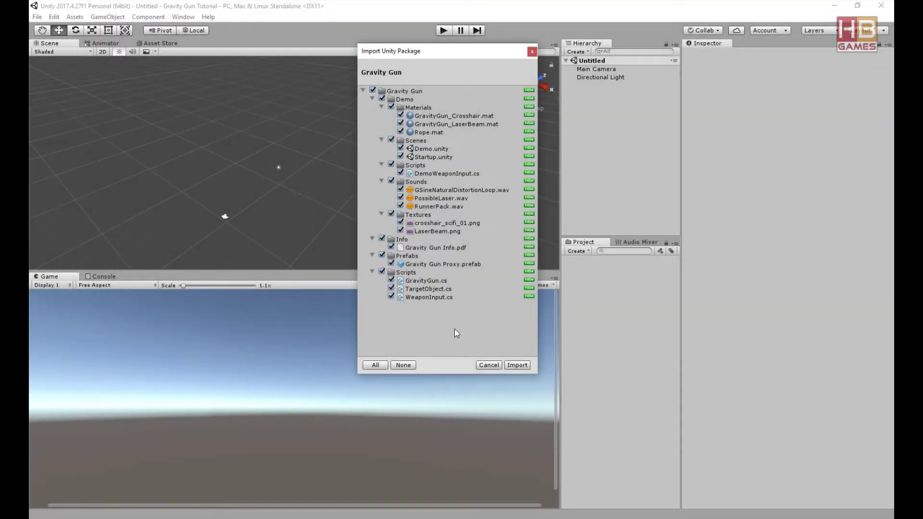
# Confirm the Gravity Gun package import in the Import Unity Package dialog.
pyautogui.click(521, 367)
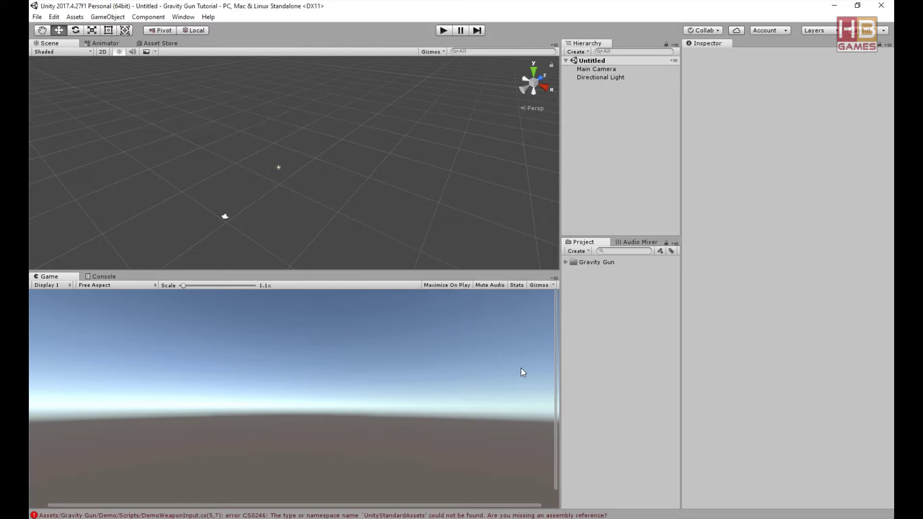
# Browse the Gravity Gun Demo subfolders: Materials, Scenes, Scripts, Sounds and Textures.
pyautogui.click(566, 262)
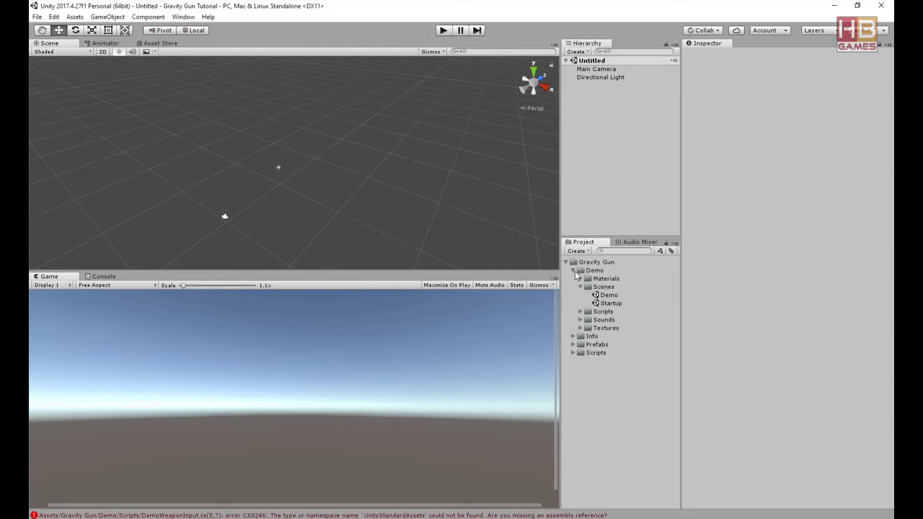
pyautogui.click(581, 287)
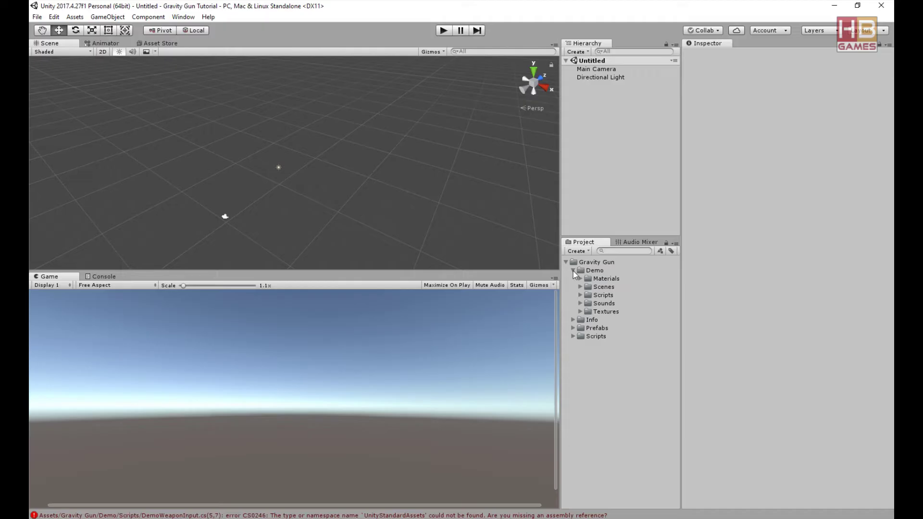
pyautogui.click(580, 279)
pyautogui.click(580, 279)
pyautogui.click(580, 287)
pyautogui.click(580, 287)
pyautogui.click(581, 295)
pyautogui.click(580, 295)
pyautogui.click(580, 303)
pyautogui.click(580, 304)
pyautogui.click(581, 312)
pyautogui.click(580, 312)
pyautogui.click(581, 312)
pyautogui.click(580, 313)
# Check the Info, Prefabs and Scripts folders, collapse Gravity Gun, and open the Assets menu.
pyautogui.click(573, 270)
pyautogui.click(573, 279)
pyautogui.click(574, 279)
pyautogui.click(573, 288)
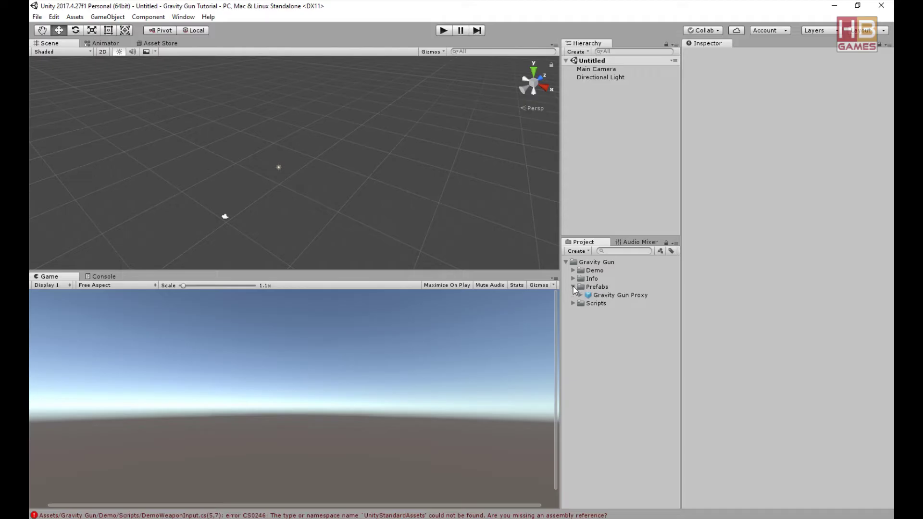
pyautogui.click(574, 287)
pyautogui.click(573, 295)
pyautogui.click(573, 296)
pyautogui.click(566, 262)
pyautogui.click(75, 17)
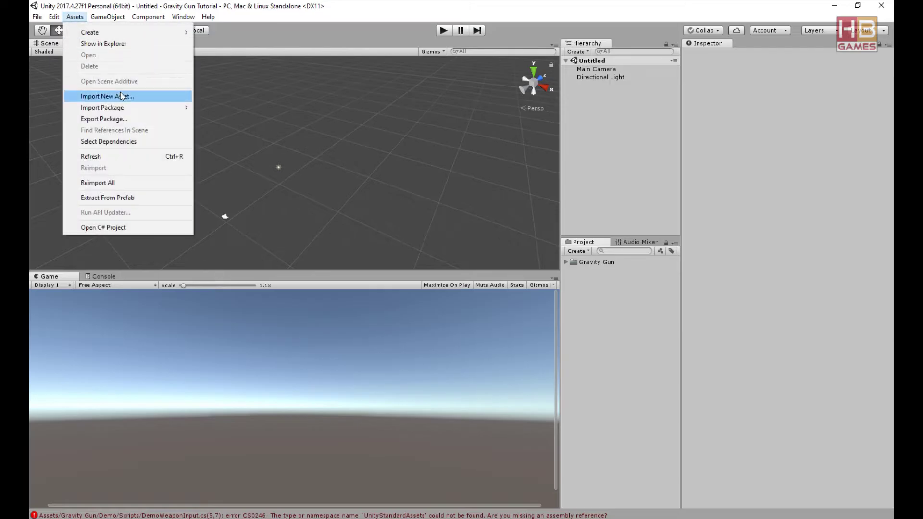
# Import the Prototyping standard asset package.
pyautogui.moveTo(129, 106)
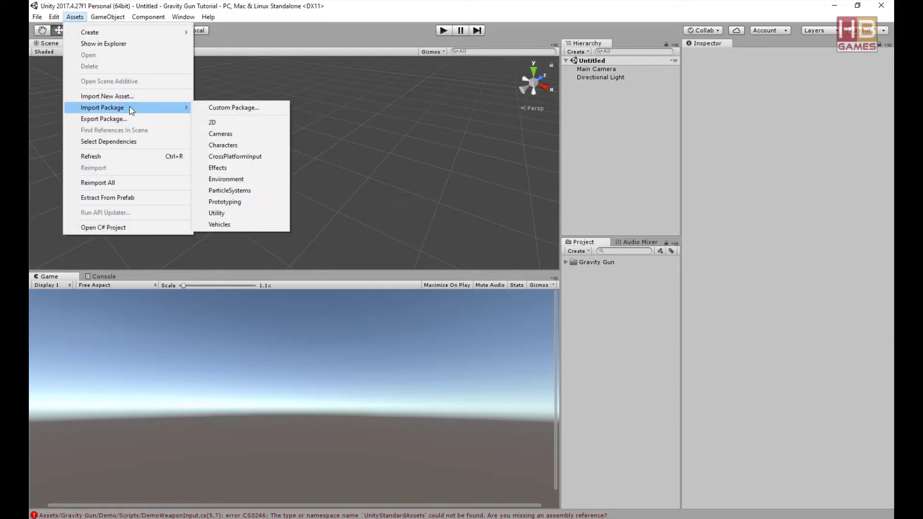
pyautogui.click(234, 204)
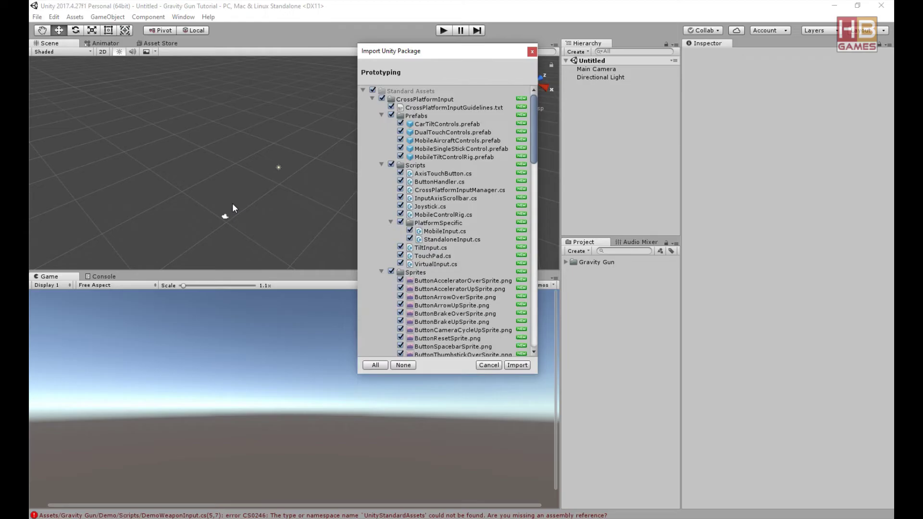
pyautogui.click(516, 366)
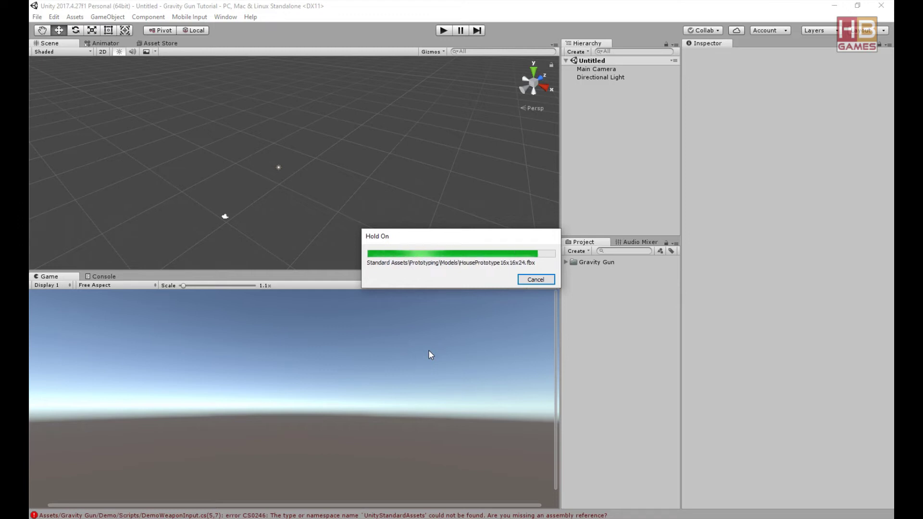
# Import the Characters standard asset package.
pyautogui.click(74, 17)
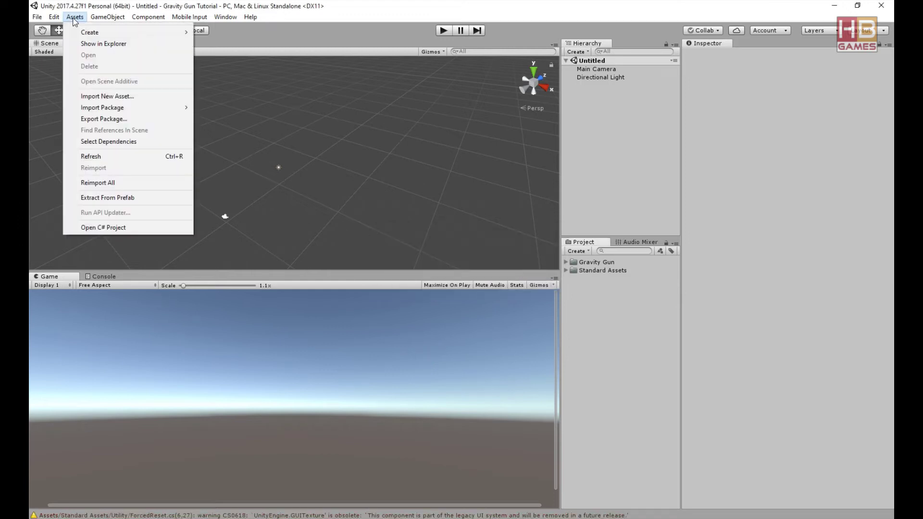
pyautogui.moveTo(121, 108)
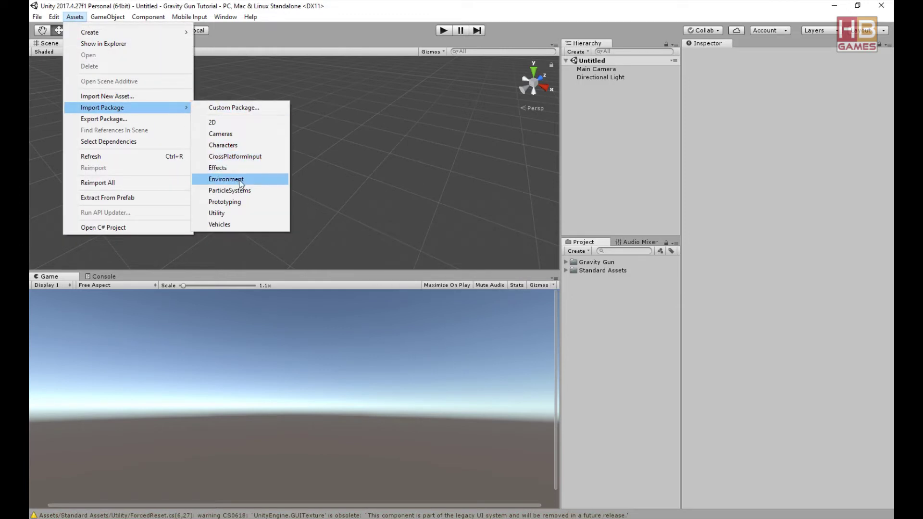
pyautogui.click(228, 145)
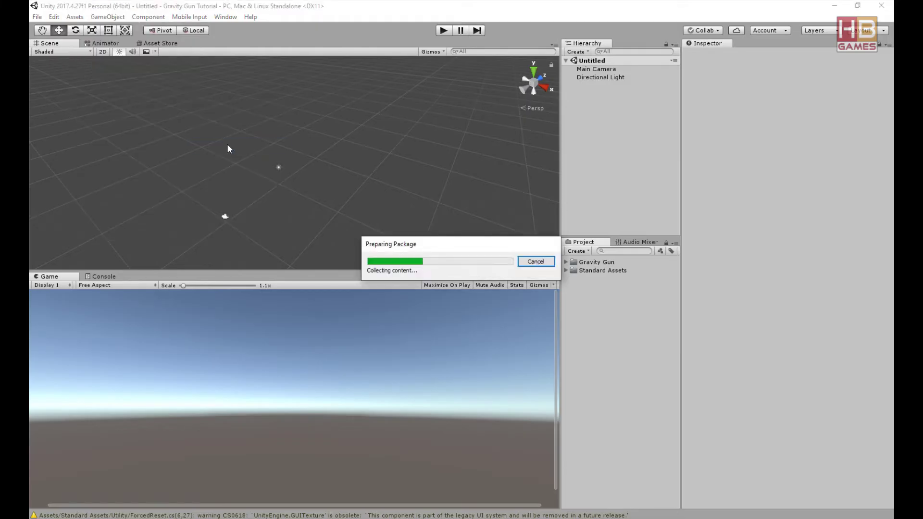
pyautogui.click(514, 367)
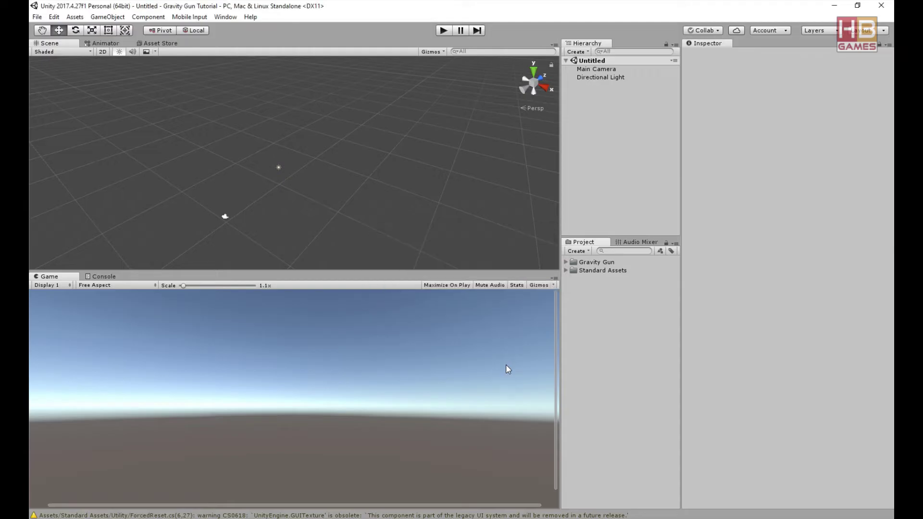
# Open the Startup scene from Gravity Gun > Demo > Scenes and orbit around the level.
pyautogui.click(567, 262)
pyautogui.click(581, 287)
pyautogui.doubleClick(611, 303)
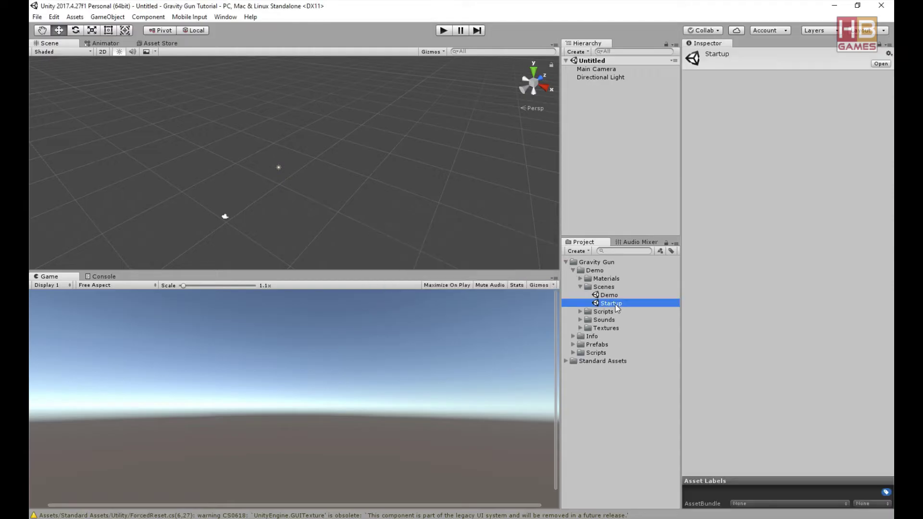
pyautogui.keyDown('alt'); pyautogui.moveTo(297, 190); pyautogui.dragTo(308, 192); pyautogui.keyUp('alt')
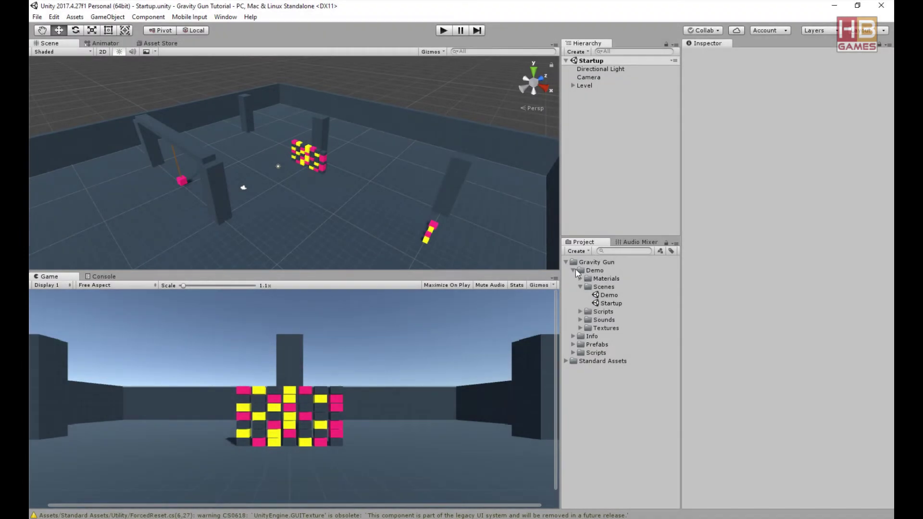
# Add the Standard Assets FPSController prefab to the Hierarchy and inspect its FirstPersonCharacter camera.
pyautogui.click(566, 270)
pyautogui.click(573, 279)
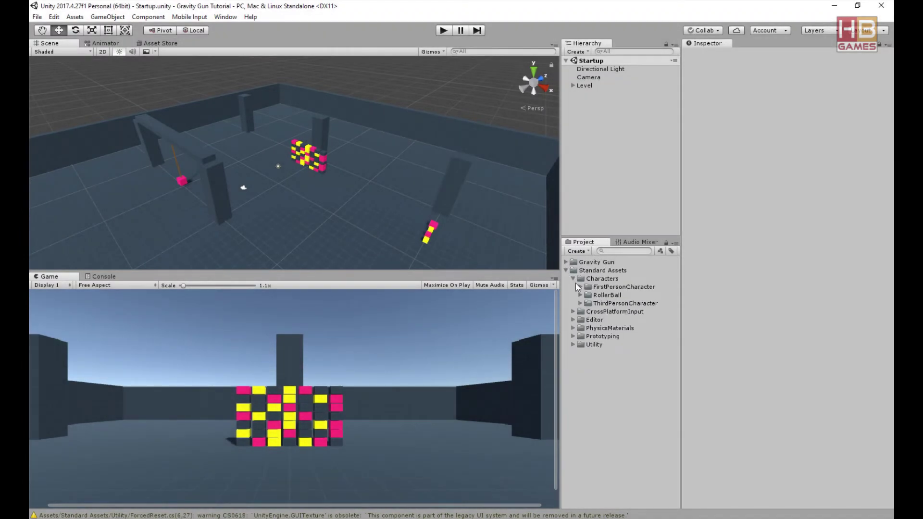
pyautogui.click(580, 287)
pyautogui.click(587, 304)
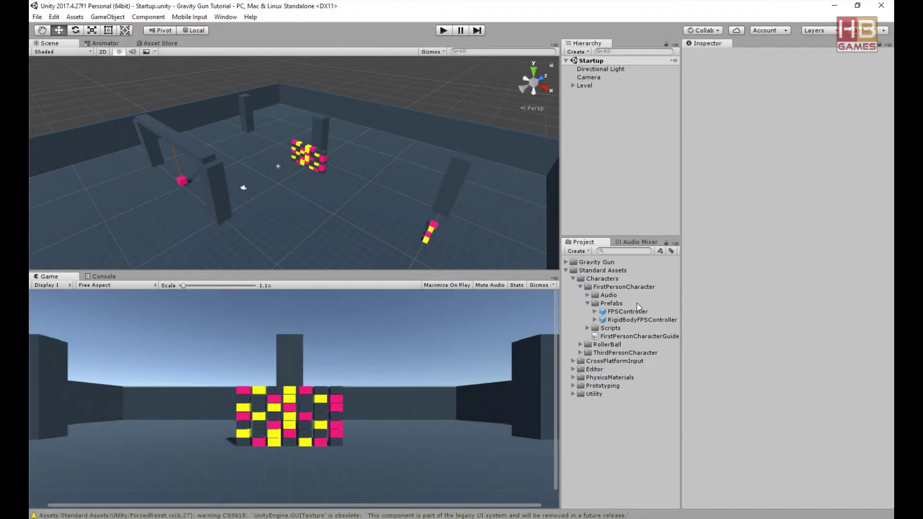
pyautogui.moveTo(630, 313); pyautogui.dragTo(595, 108)
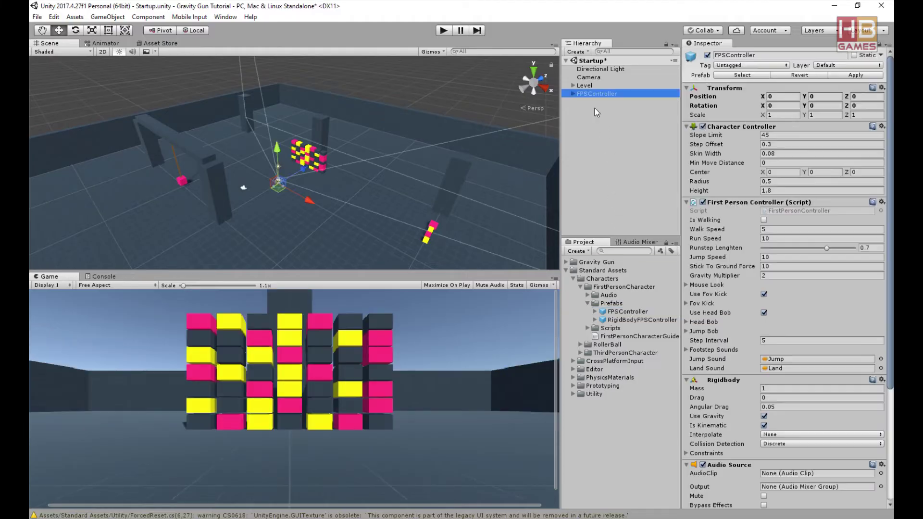
pyautogui.click(573, 94)
pyautogui.click(611, 102)
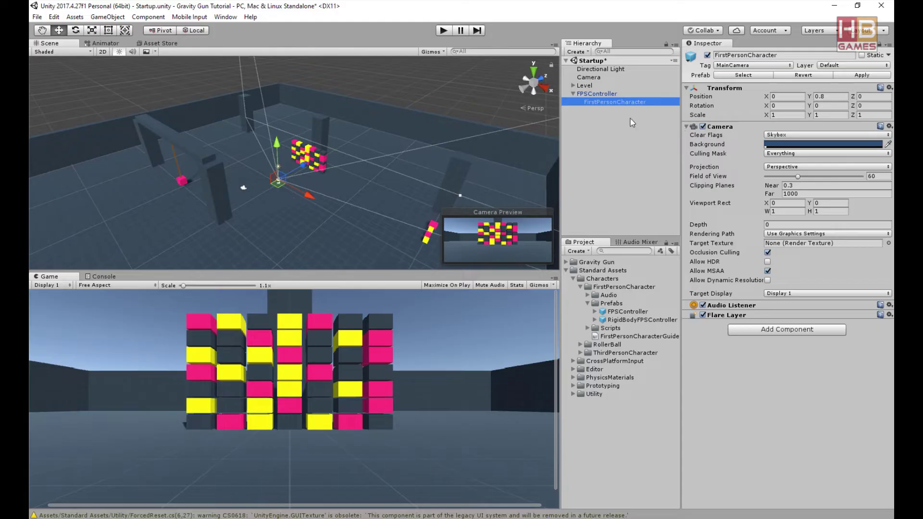
# Delete the scene's original Camera.
pyautogui.click(590, 78)
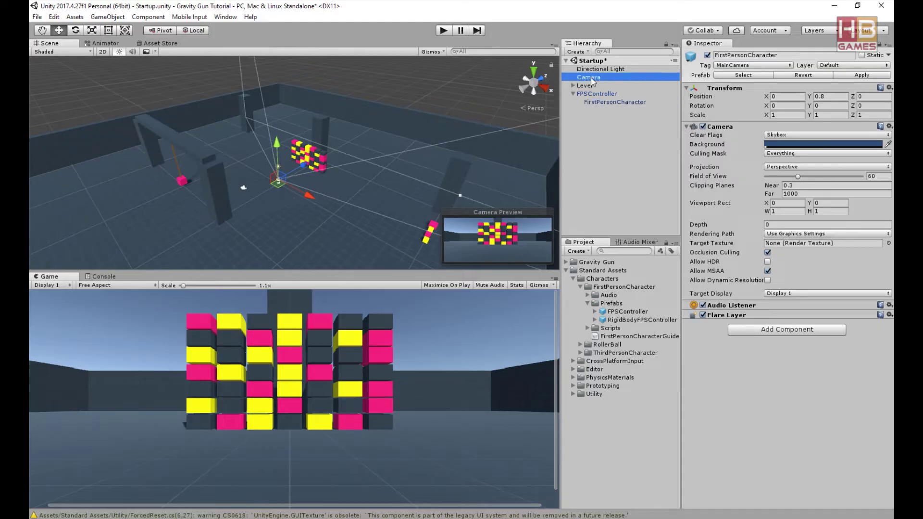
pyautogui.rightClick(591, 77)
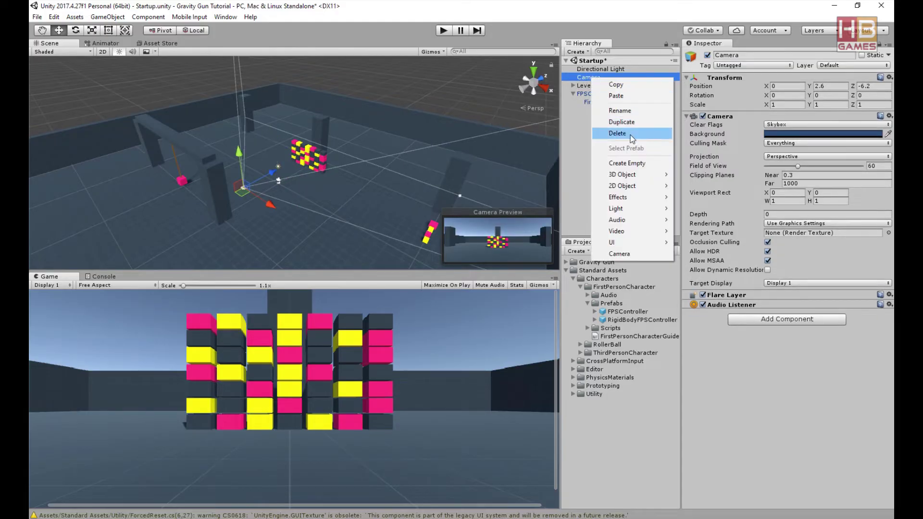
pyautogui.click(621, 132)
# Raise the FPSController to Y 1.08 and save the scene.
pyautogui.click(594, 86)
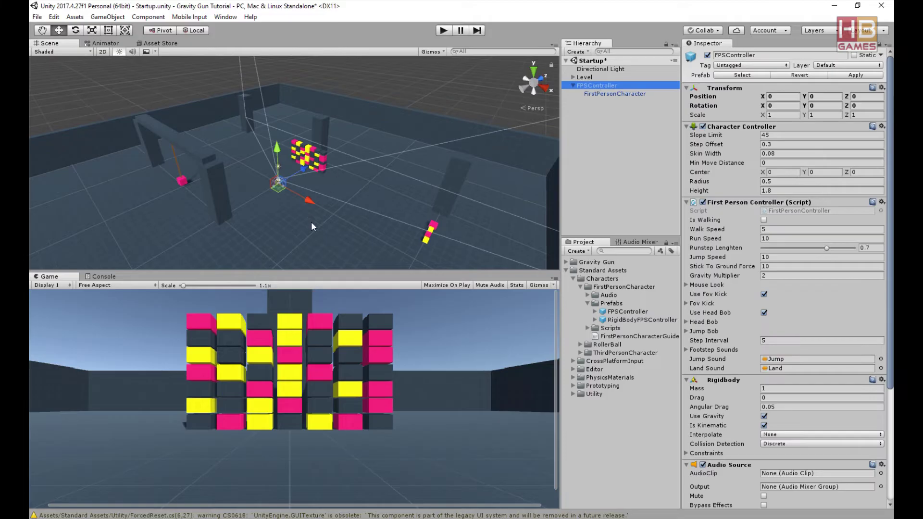
pyautogui.keyDown('alt'); pyautogui.moveTo(311, 226); pyautogui.dragTo(307, 242); pyautogui.keyUp('alt')
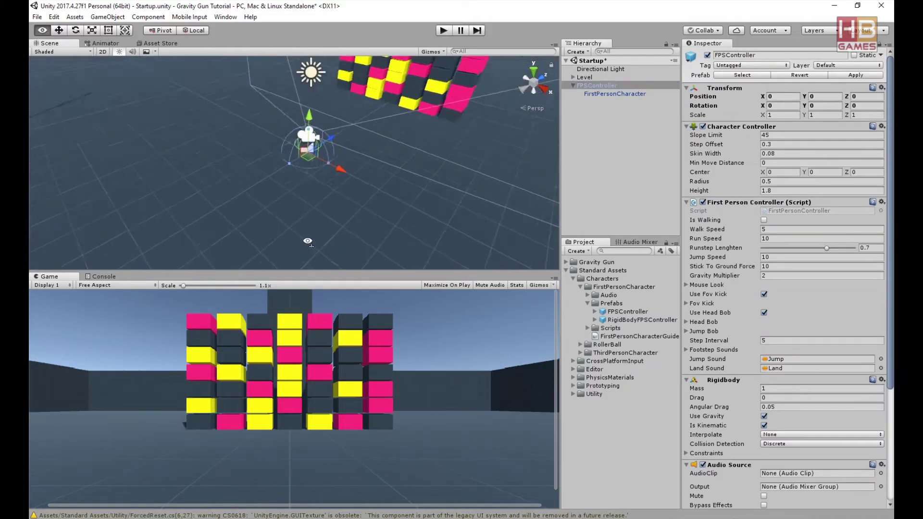
pyautogui.moveTo(310, 122); pyautogui.dragTo(319, 109)
pyautogui.moveTo(344, 142)
pyautogui.keyDown('alt'); pyautogui.mouseDown()
pyautogui.moveTo(328, 143)
pyautogui.moveTo(359, 168)
pyautogui.mouseUp(); pyautogui.keyUp('alt')
pyautogui.hotkey('ctrl', 's')
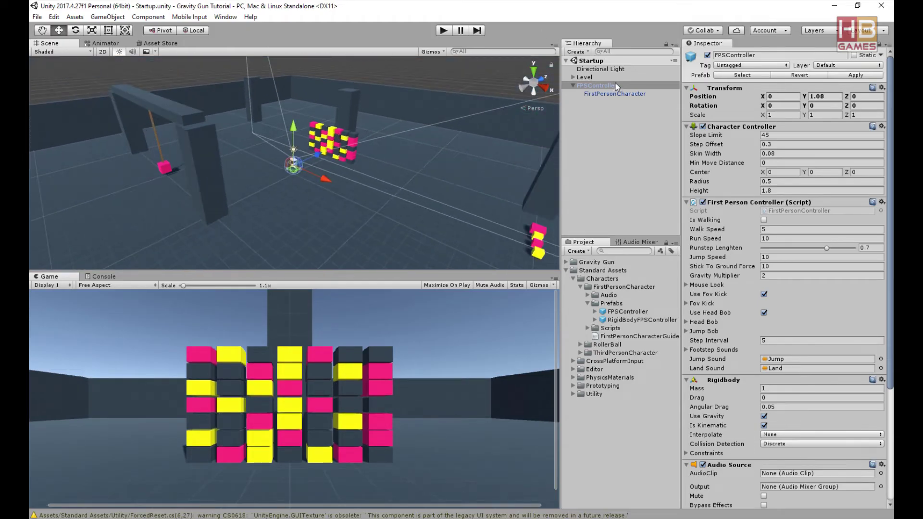
pyautogui.click(443, 31)
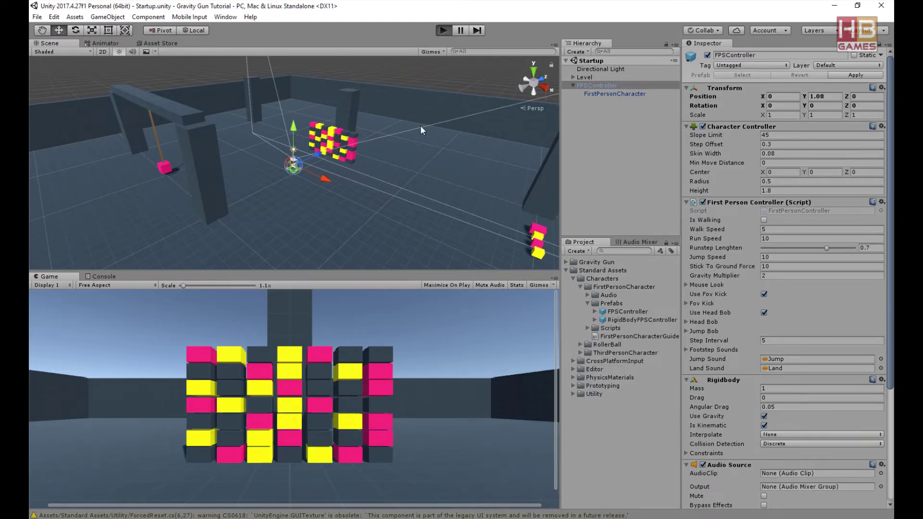
pyautogui.press('d')
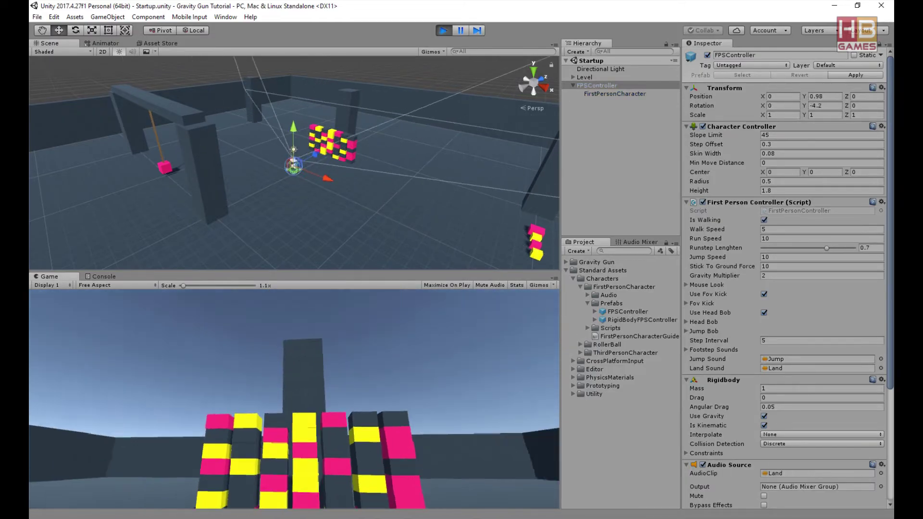
pyautogui.press('a')
pyautogui.press('w')
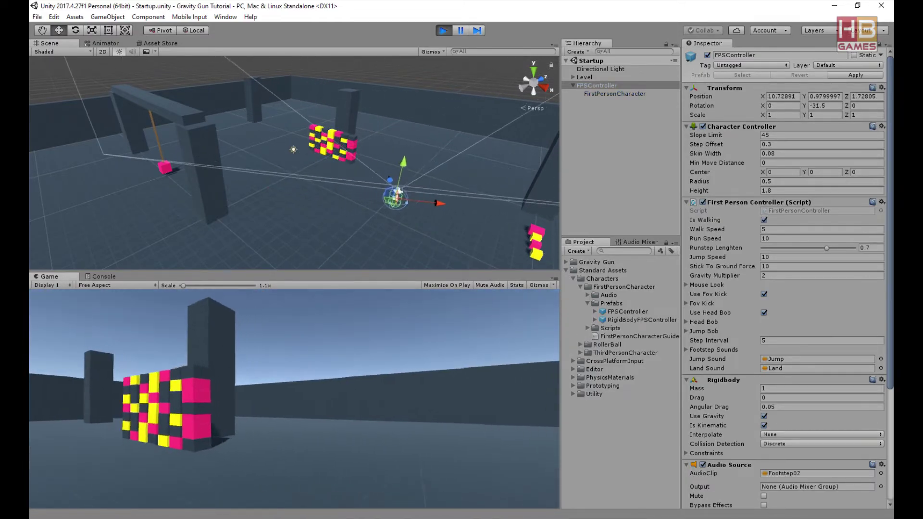
pyautogui.press('s')
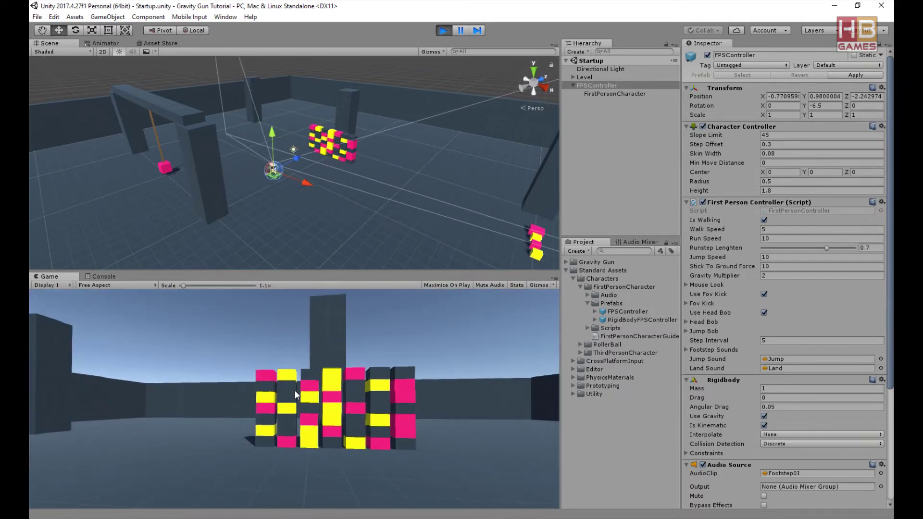
pyautogui.click(445, 32)
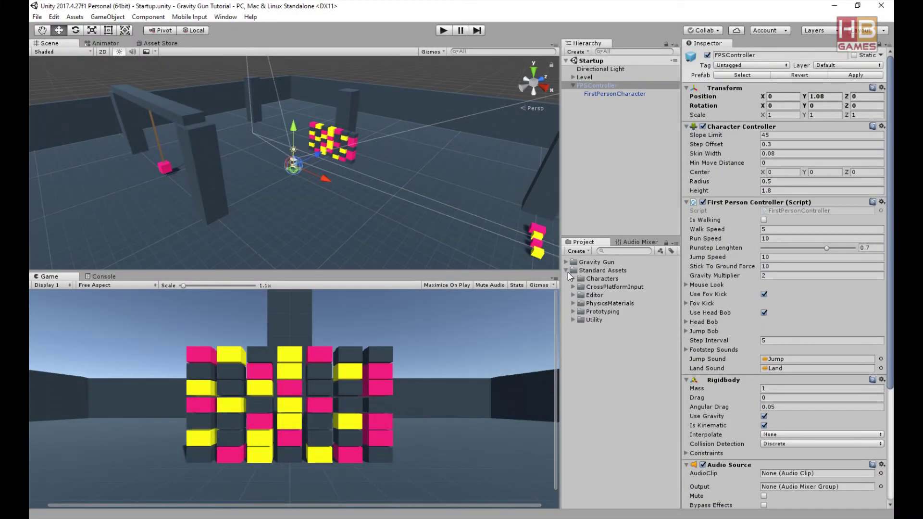
# Place the Gravity Gun Proxy prefab under FirstPersonCharacter in the Hierarchy.
pyautogui.click(567, 271)
pyautogui.click(566, 262)
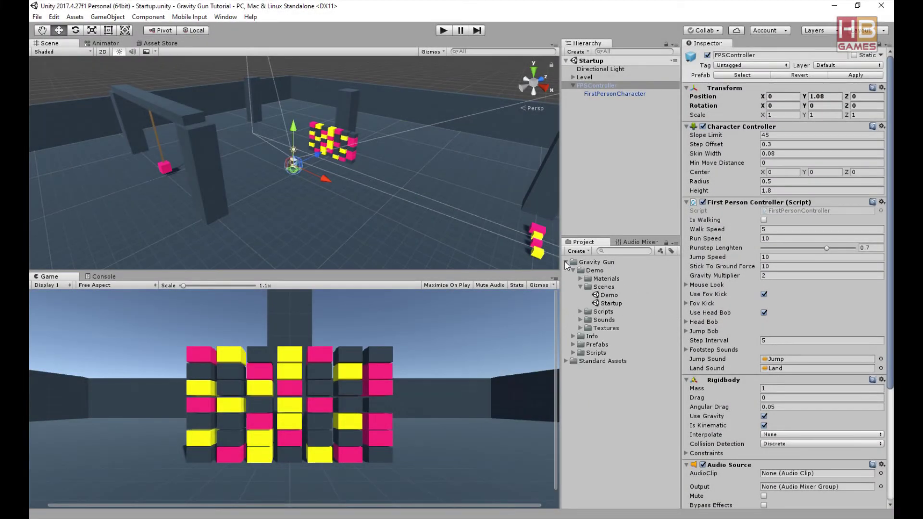
pyautogui.click(574, 345)
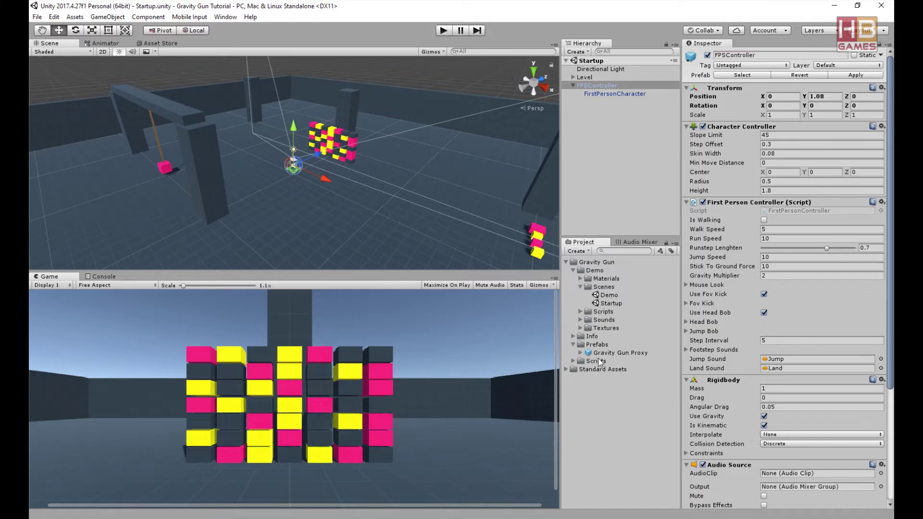
pyautogui.click(611, 353)
pyautogui.moveTo(778, 447); pyautogui.dragTo(774, 440)
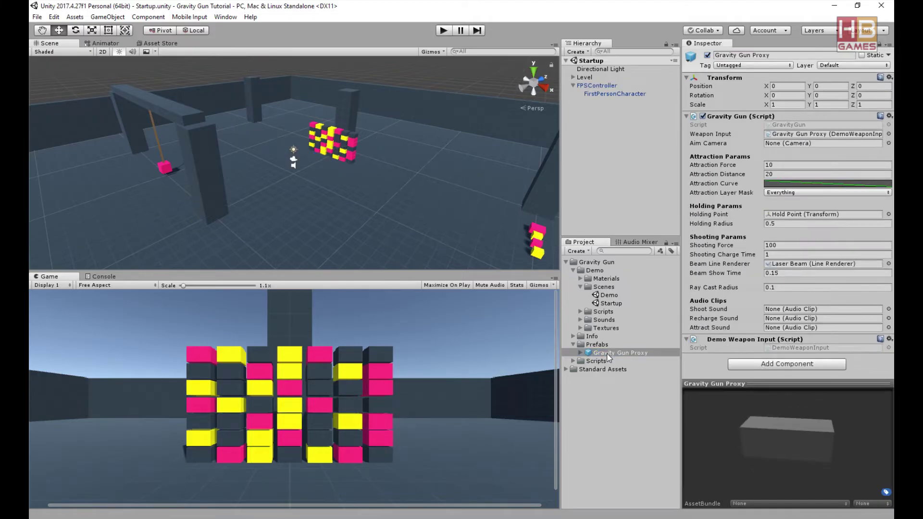
pyautogui.moveTo(609, 357); pyautogui.dragTo(606, 94)
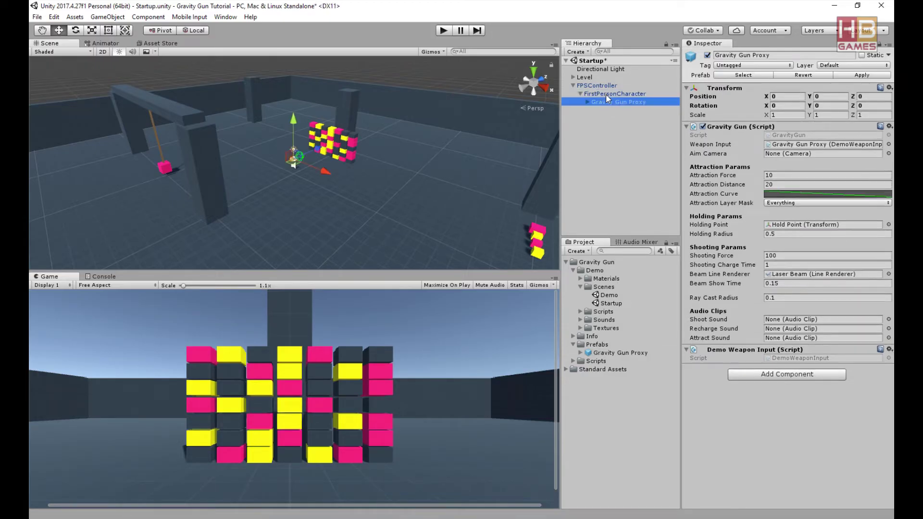
# Set the gun's position to X 0.5, Y -0.15, Z 0.3.
pyautogui.moveTo(338, 189)
pyautogui.mouseDown(button='right')
pyautogui.moveTo(346, 183)
pyautogui.moveTo(449, 215)
pyautogui.mouseUp(button='right')
pyautogui.moveTo(446, 216); pyautogui.dragTo(502, 215)
pyautogui.click(794, 96)
pyautogui.write('0.5')
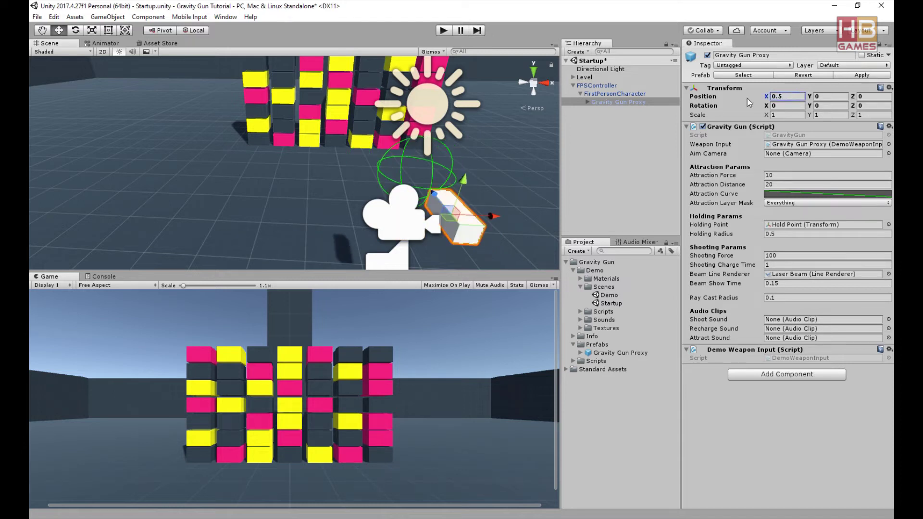
pyautogui.moveTo(434, 198); pyautogui.dragTo(429, 177)
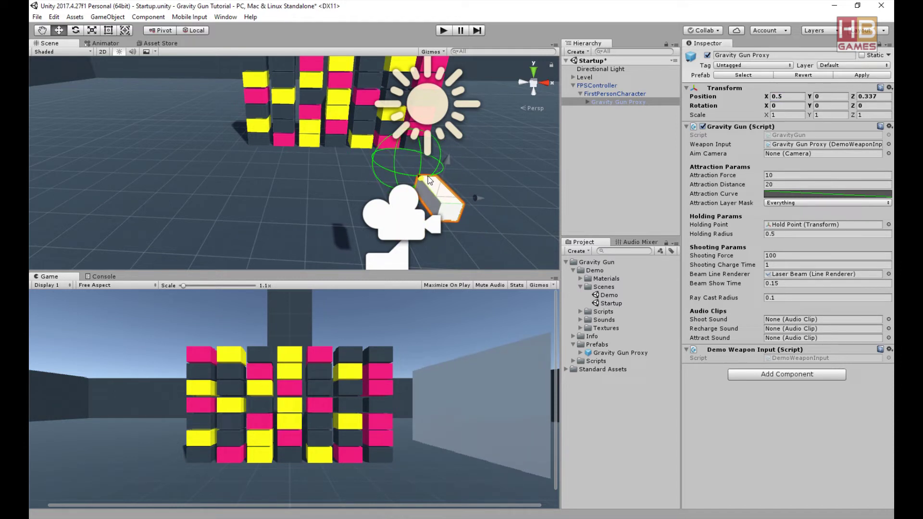
pyautogui.click(873, 96)
pyautogui.write('0.3')
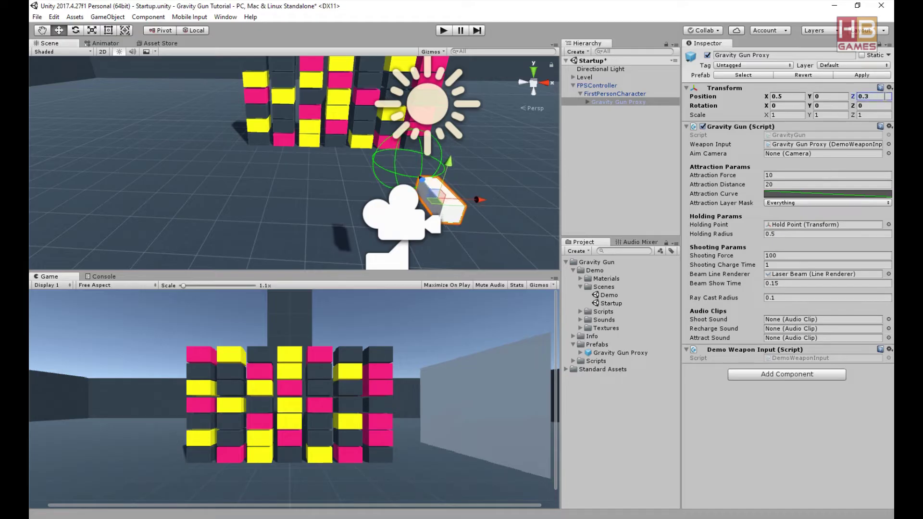
pyautogui.moveTo(450, 163); pyautogui.dragTo(450, 173)
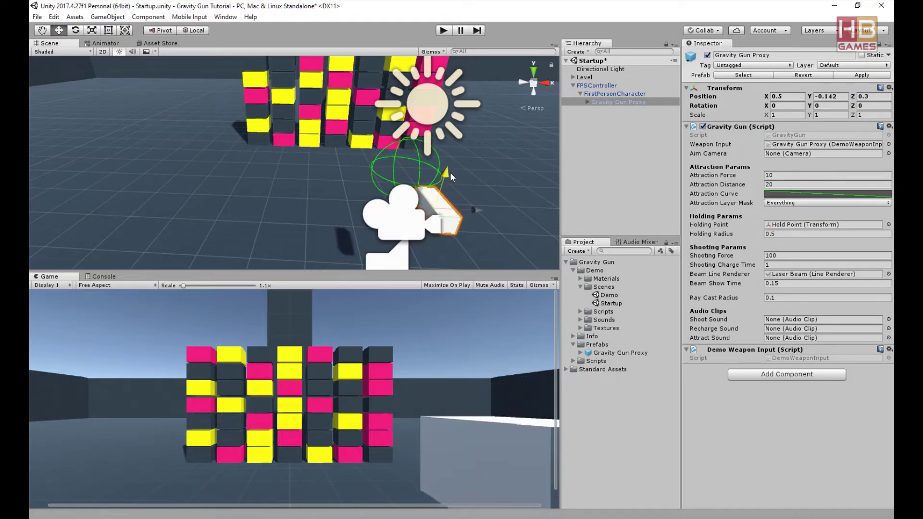
pyautogui.click(829, 96)
pyautogui.write('-0.14')
pyautogui.press('BackSpace')
pyautogui.write('5')
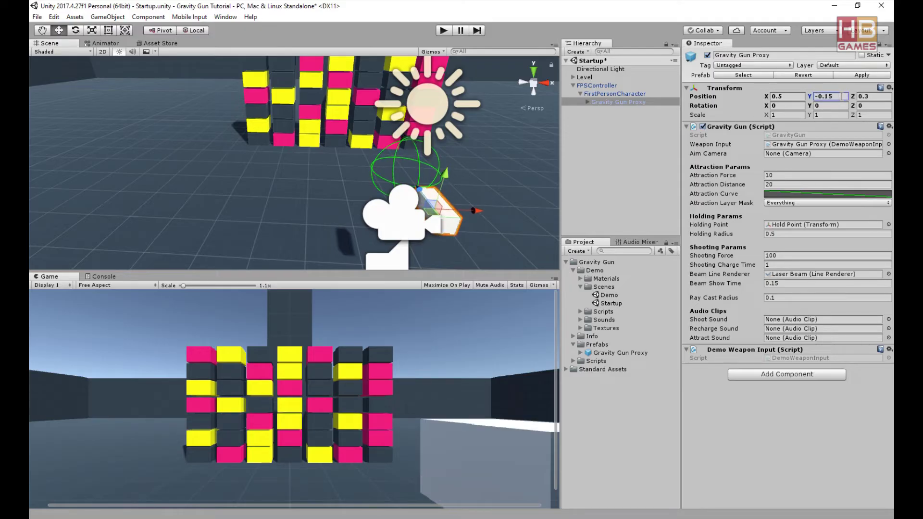
pyautogui.press('Return')
# Assign FirstPersonCharacter as the gravity gun's Aim Camera.
pyautogui.click(605, 94)
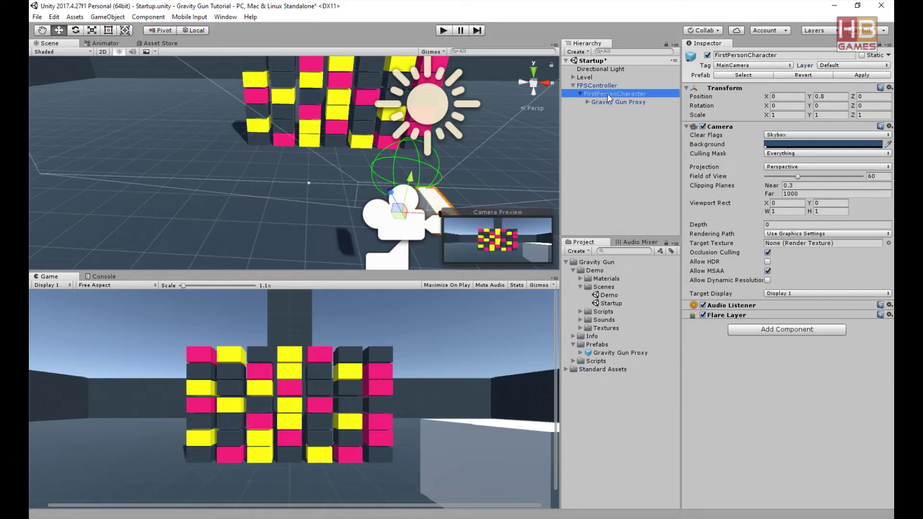
pyautogui.click(616, 103)
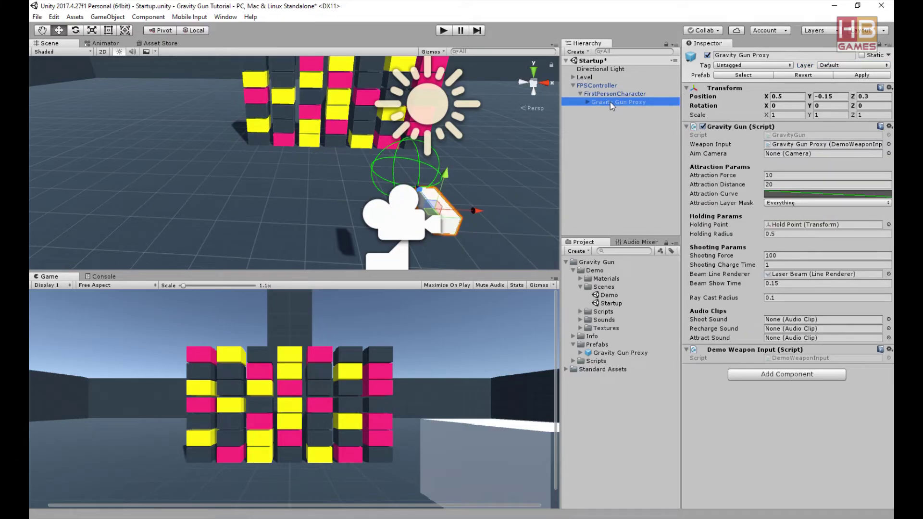
pyautogui.moveTo(698, 113); pyautogui.dragTo(776, 155)
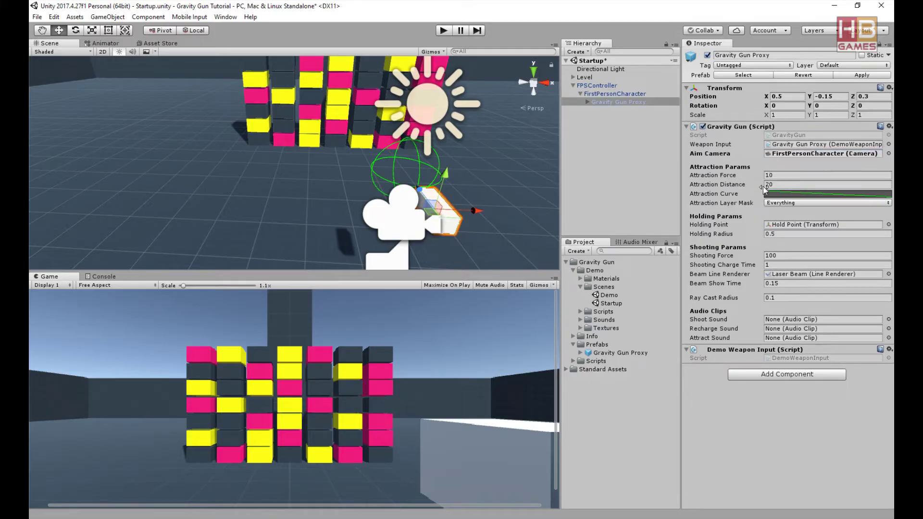
# Reshape the Attraction Curve to stay near full strength, then drop steeply at the end.
pyautogui.click(826, 198)
pyautogui.click(149, 192)
pyautogui.moveTo(168, 199); pyautogui.dragTo(202, 191)
pyautogui.click(604, 350)
pyautogui.moveTo(583, 346); pyautogui.dragTo(588, 337)
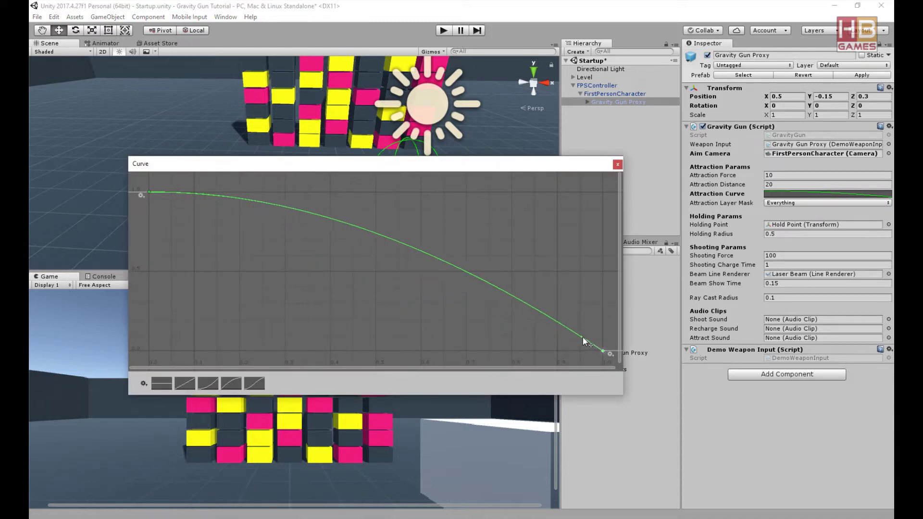
pyautogui.click(618, 164)
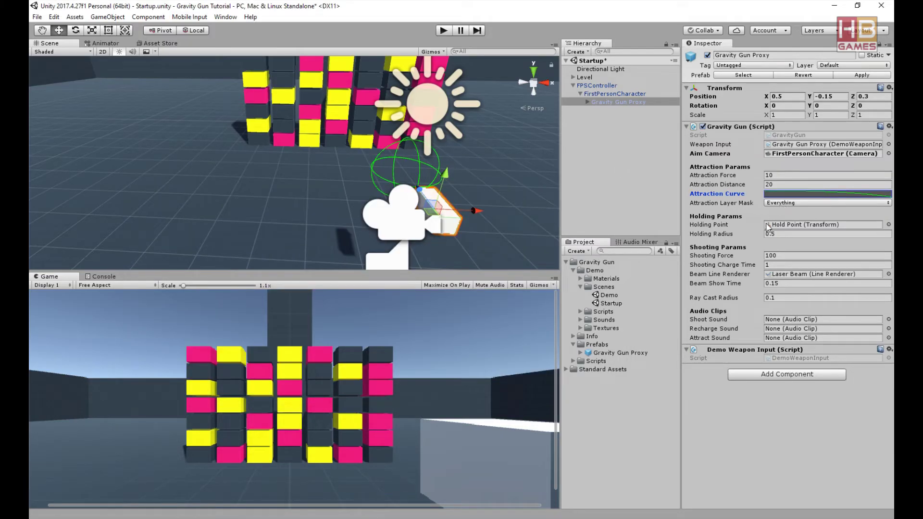
pyautogui.click(587, 103)
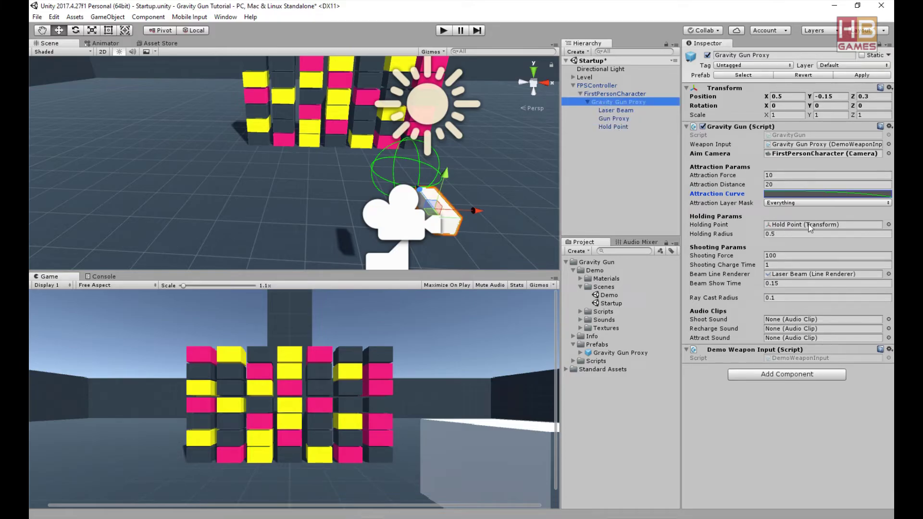
# Assign Hold Point as holding point, GSineNaturalDistortionLoop as attract sound, RunnerPack as recharge sound.
pyautogui.moveTo(617, 130); pyautogui.dragTo(789, 228)
pyautogui.click(580, 320)
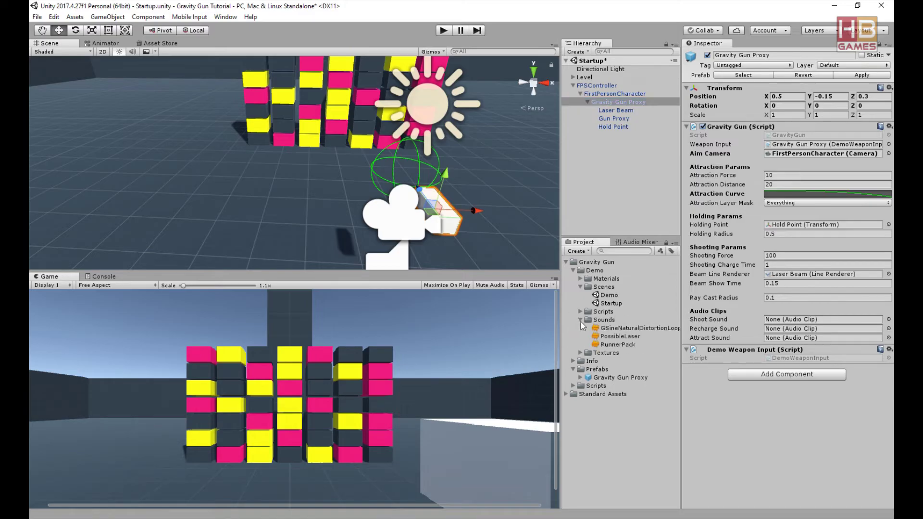
pyautogui.moveTo(662, 322); pyautogui.dragTo(774, 340)
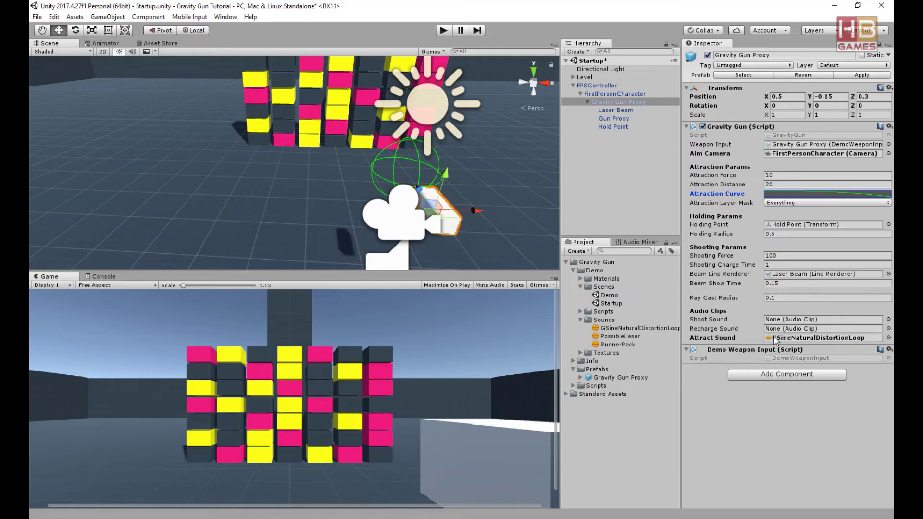
pyautogui.click(611, 338)
pyautogui.moveTo(618, 345); pyautogui.dragTo(760, 329)
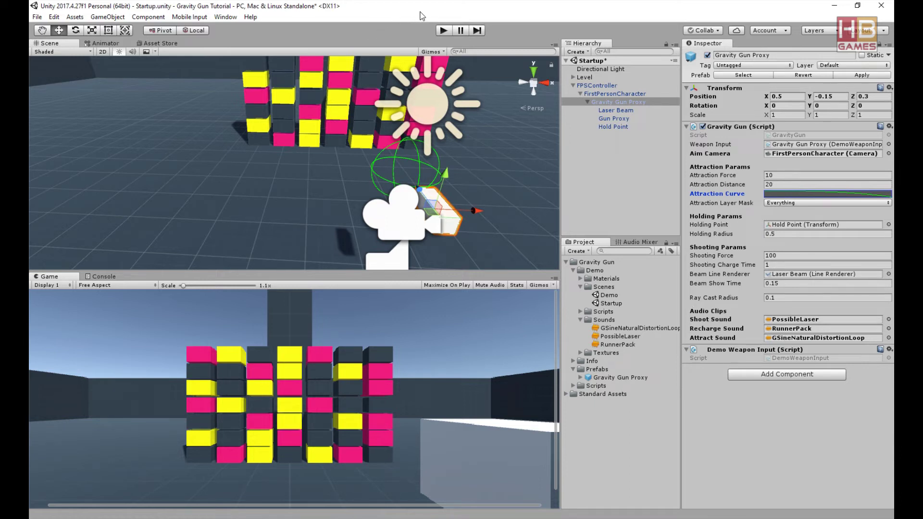
# Enter Play mode and fire the gravity gun at the cube wall.
pyautogui.click(443, 30)
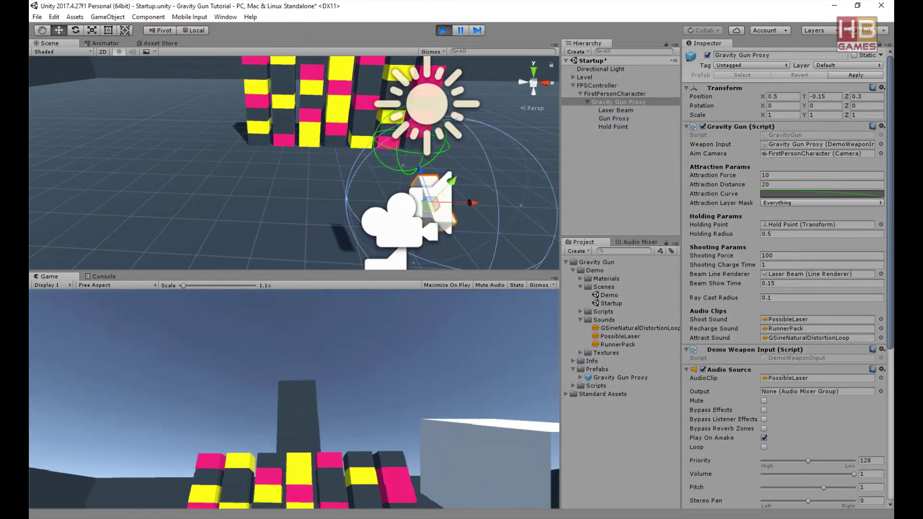
pyautogui.click(295, 399)
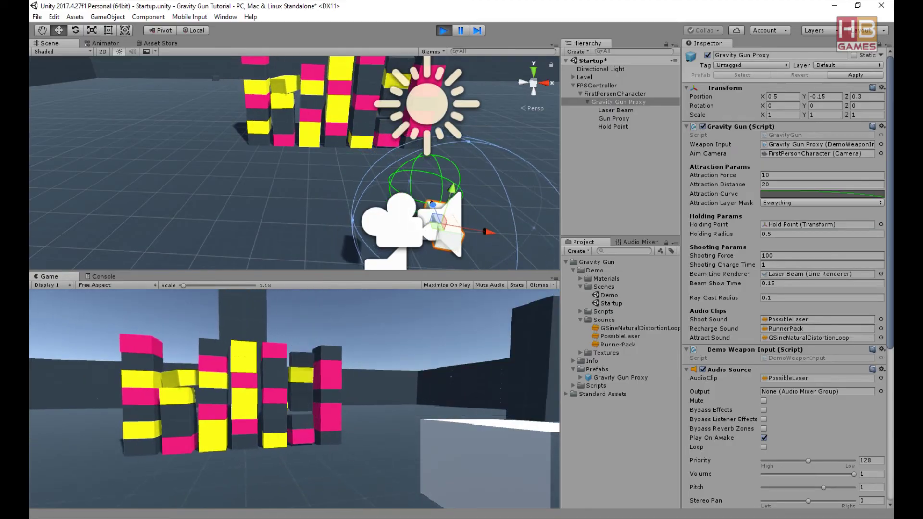
pyautogui.click(294, 399)
pyautogui.click(294, 399)
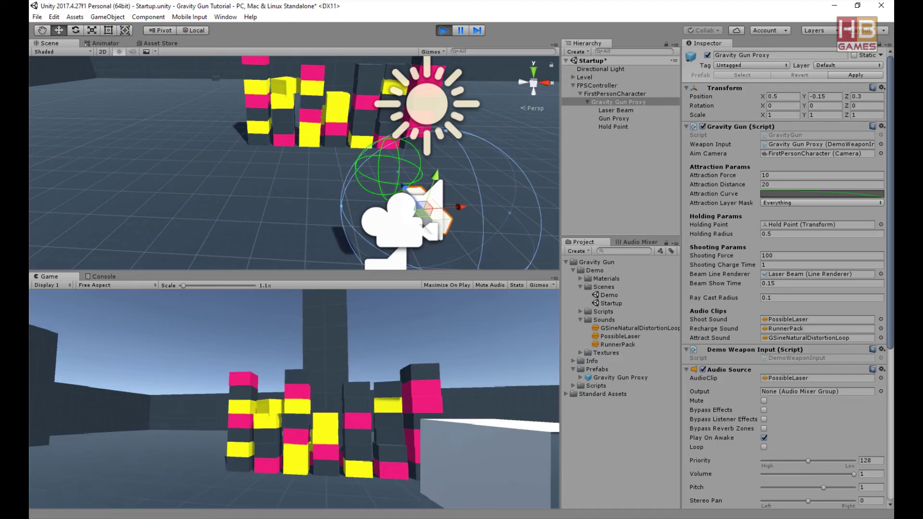
pyautogui.press('w')
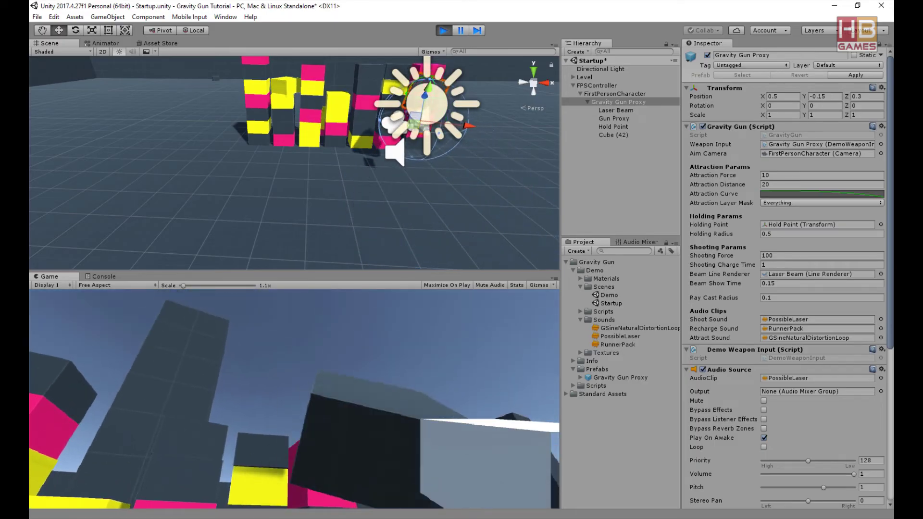
pyautogui.click(294, 400)
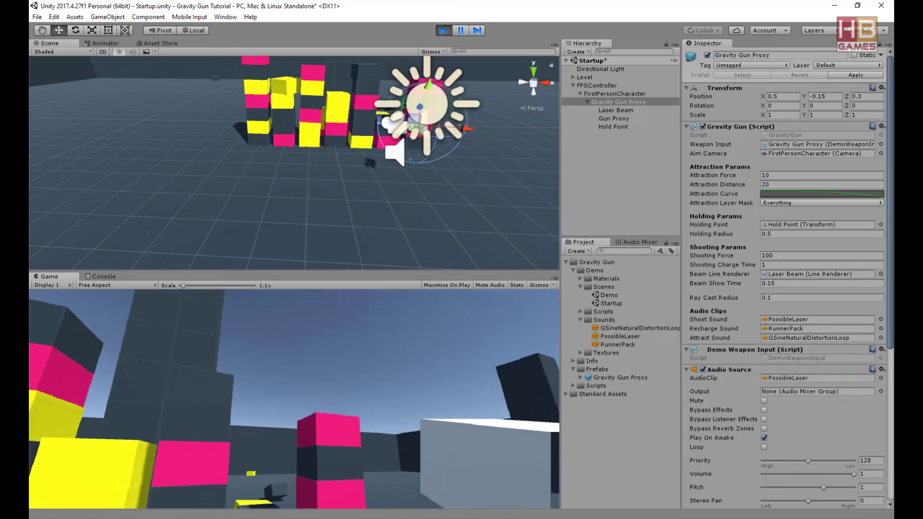
pyautogui.press('s')
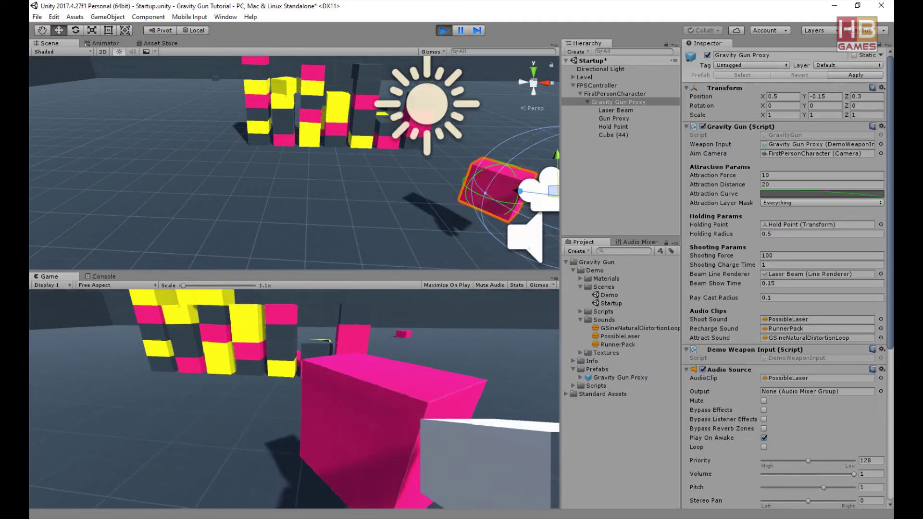
pyautogui.click(294, 399)
# Grab a pink cube and a yellow cube with the gun and shoot each away.
pyautogui.press('w')
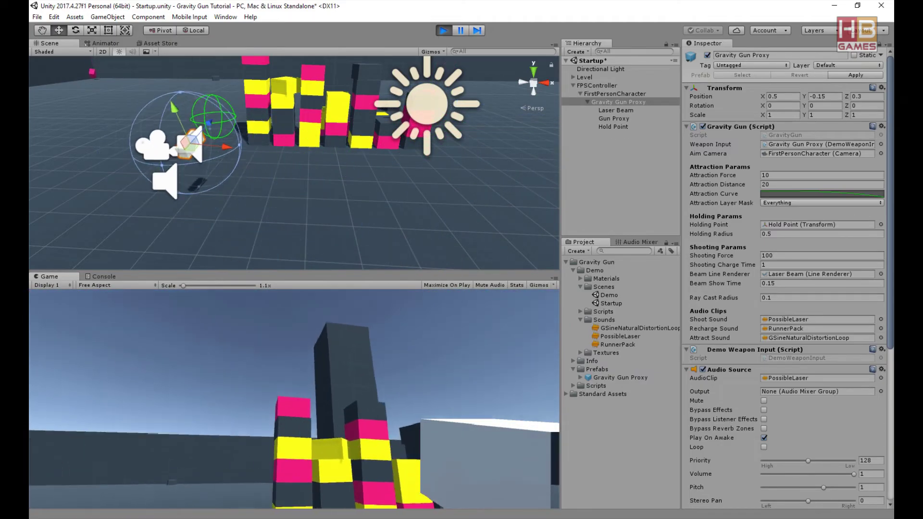
pyautogui.rightClick(295, 399)
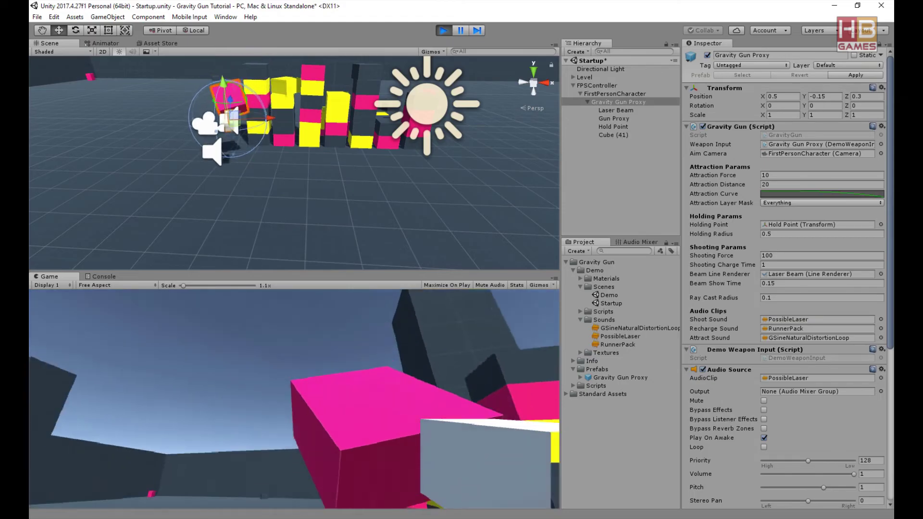
pyautogui.press('s')
pyautogui.click(295, 399)
pyautogui.press('w')
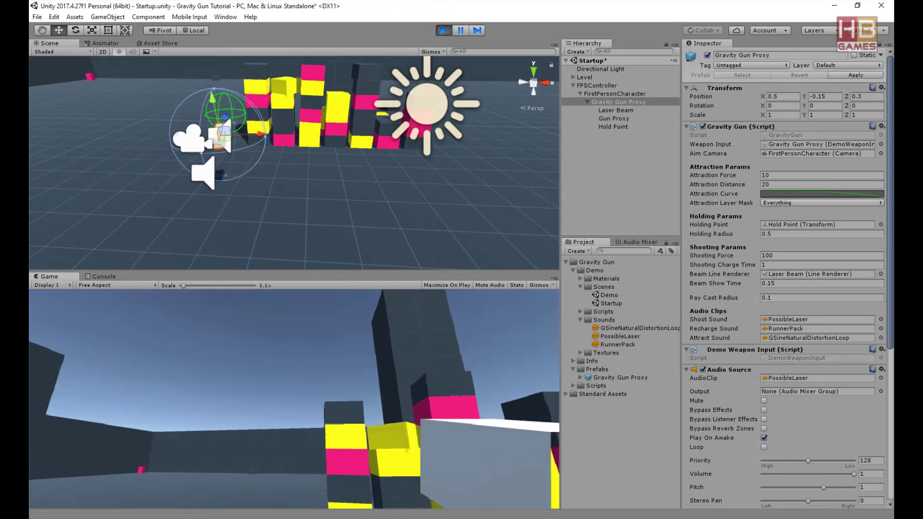
pyautogui.rightClick(294, 399)
pyautogui.press('s')
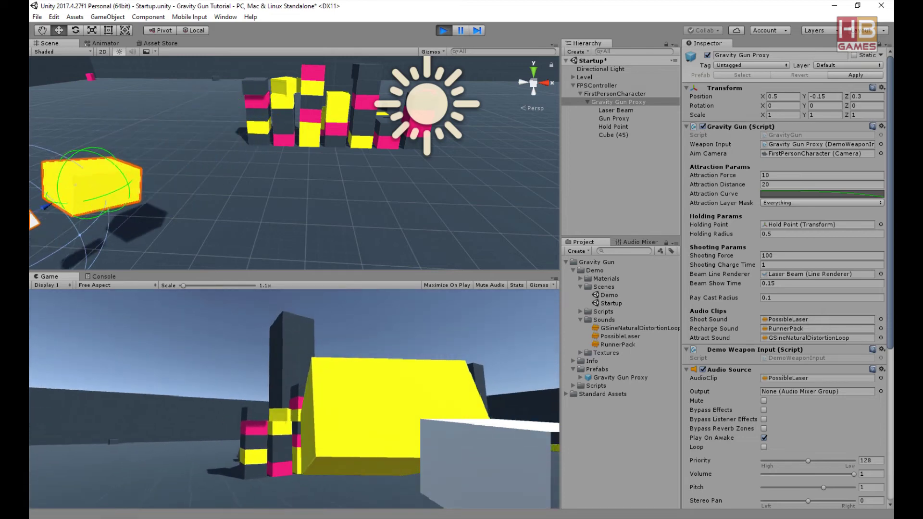
pyautogui.click(295, 399)
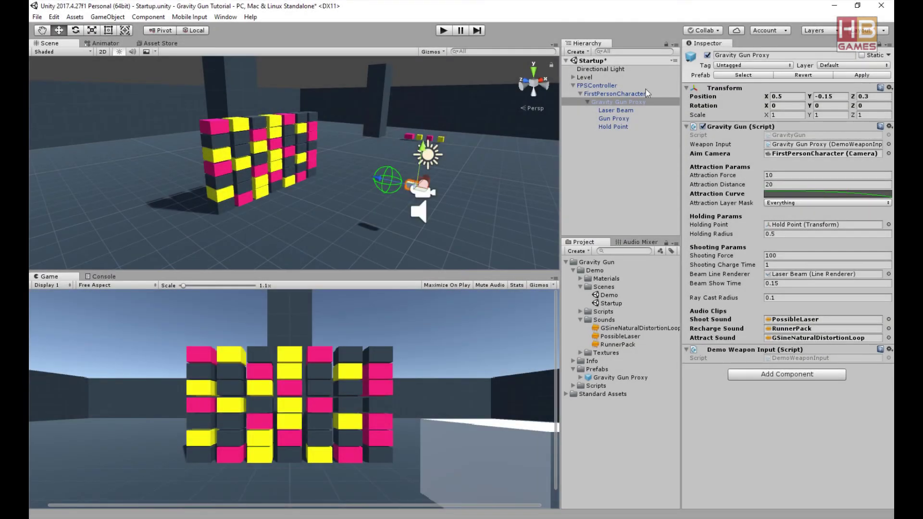
# Create a UI Image with its Canvas in the Hierarchy.
pyautogui.click(573, 85)
pyautogui.click(581, 107)
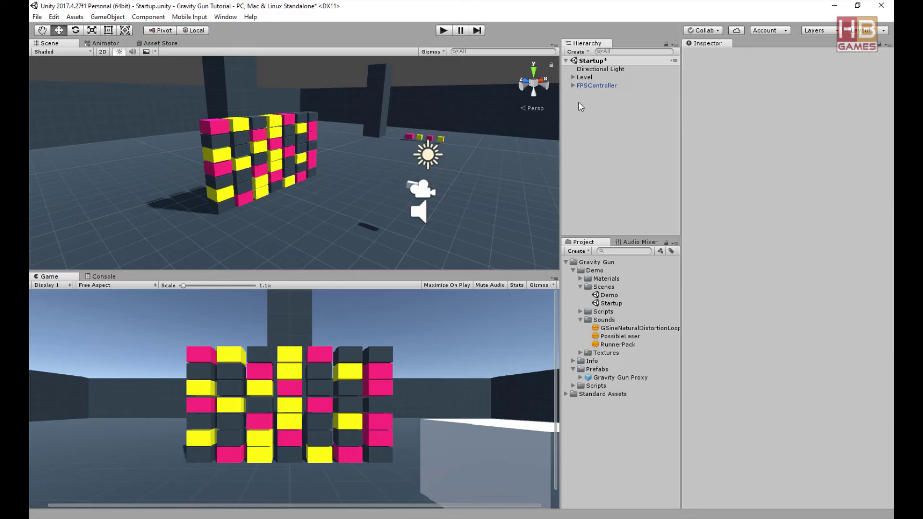
pyautogui.rightClick(580, 107)
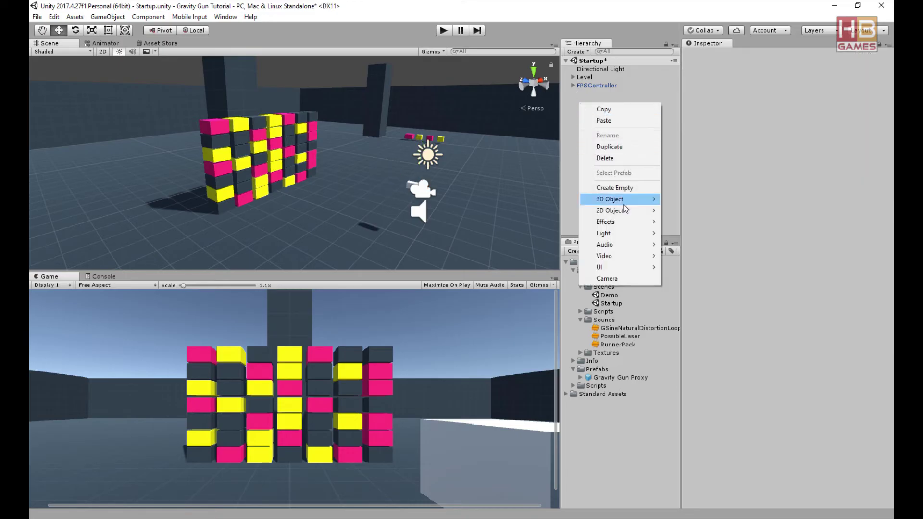
pyautogui.moveTo(605, 267)
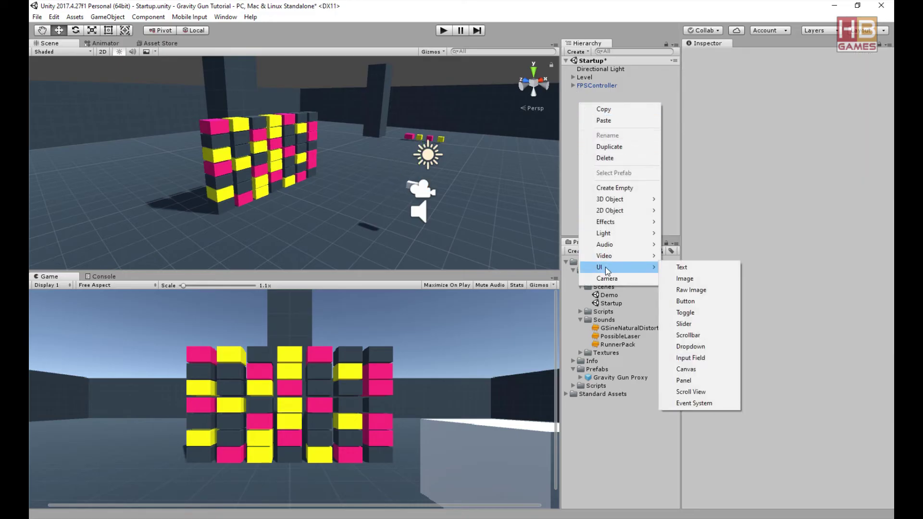
pyautogui.click(704, 282)
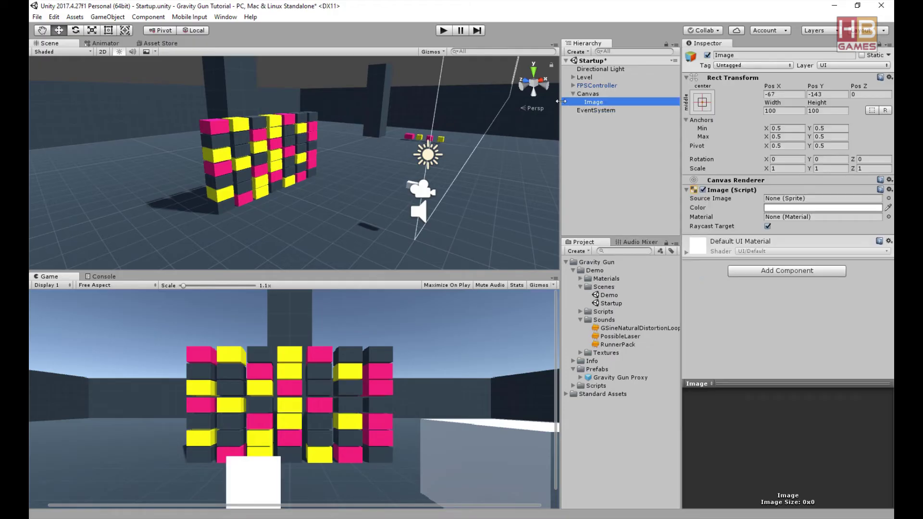
# Name the canvas HUD and the image Cross Hair, then expand the Textures folder.
pyautogui.click(589, 94)
pyautogui.press('Return')
pyautogui.click(604, 103)
pyautogui.write('Cross Hair')
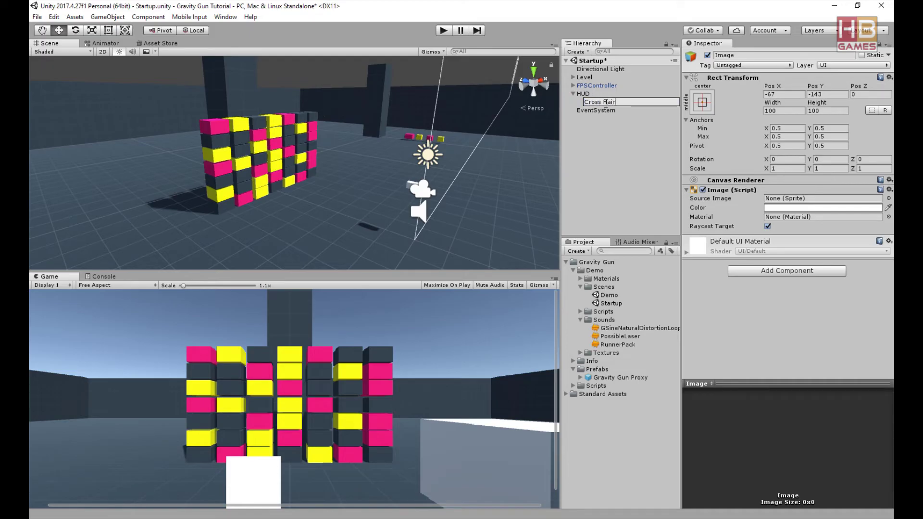
pyautogui.press('Return')
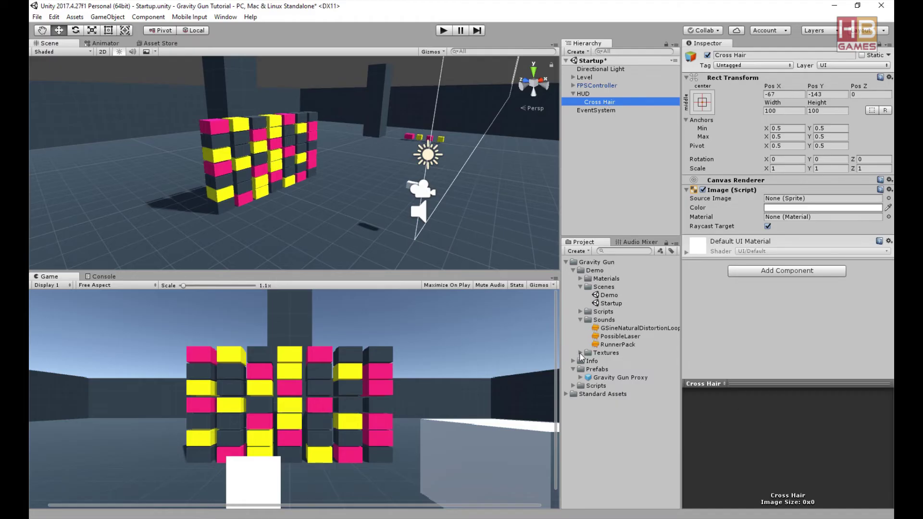
pyautogui.click(580, 354)
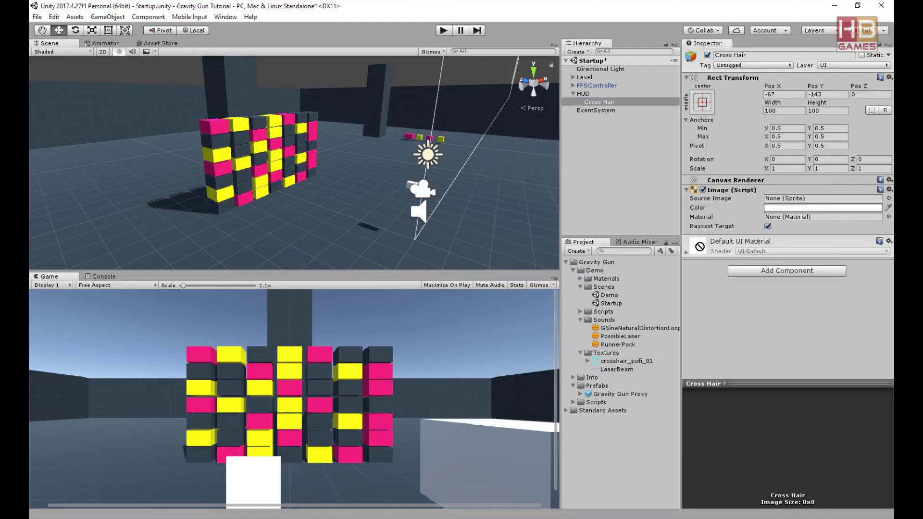
# Give Cross Hair the crosshair_scifi_01 image, centred at 0,0 and sized 80×80, then enter Play mode.
pyautogui.moveTo(790, 201); pyautogui.dragTo(791, 201)
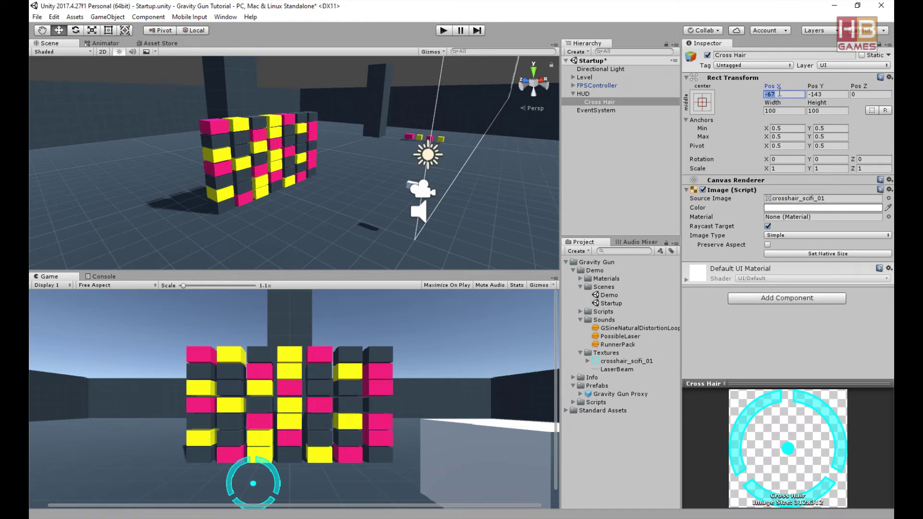
pyautogui.write('0')
pyautogui.click(829, 95)
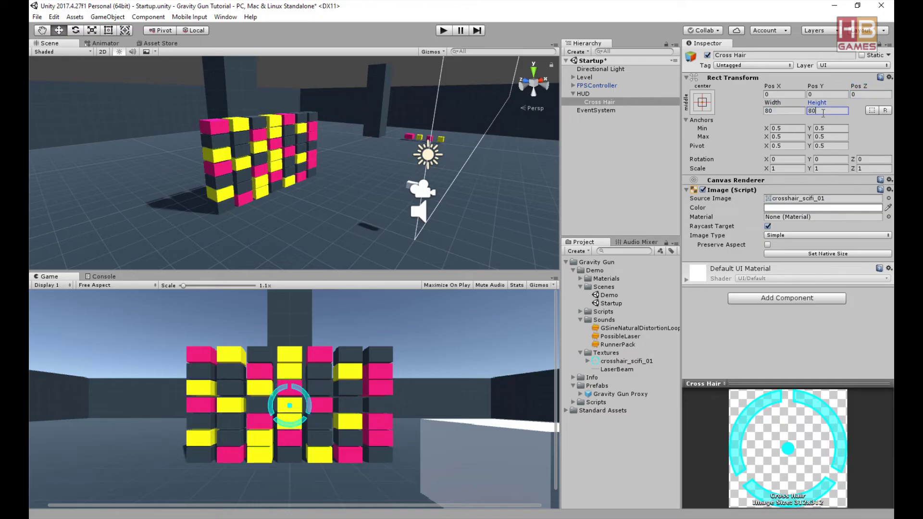
pyautogui.click(443, 31)
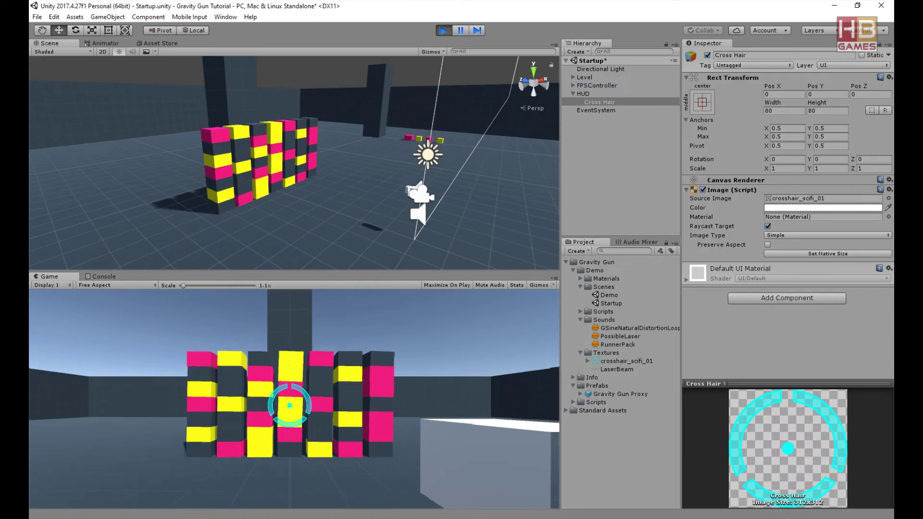
# Walk to the cube wall and use the gravity gun to knock off yellow and pink cubes.
pyautogui.press('w')
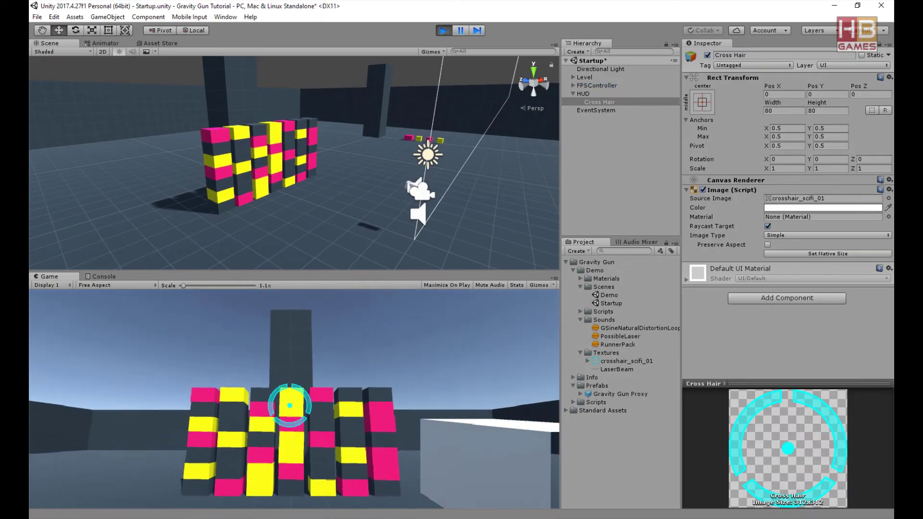
pyautogui.click(289, 406)
pyautogui.click(289, 405)
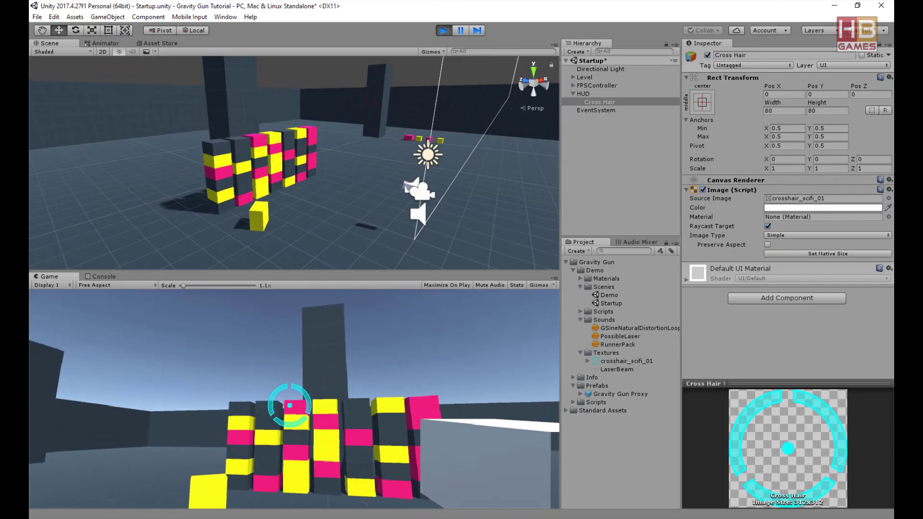
pyautogui.click(289, 406)
pyautogui.click(290, 405)
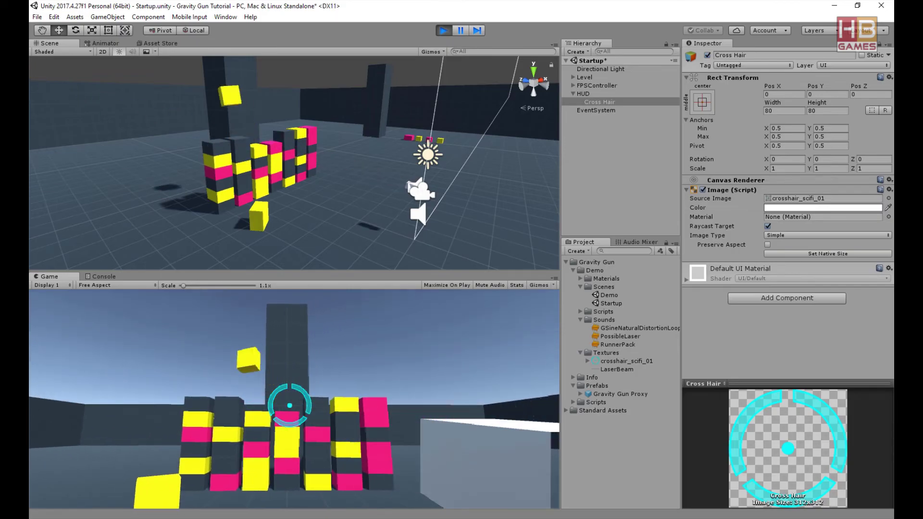
pyautogui.click(290, 406)
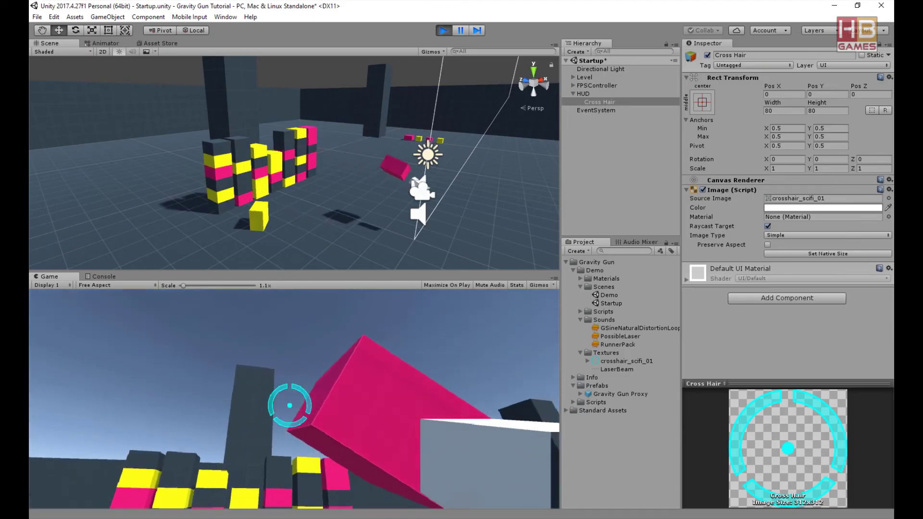
pyautogui.click(290, 405)
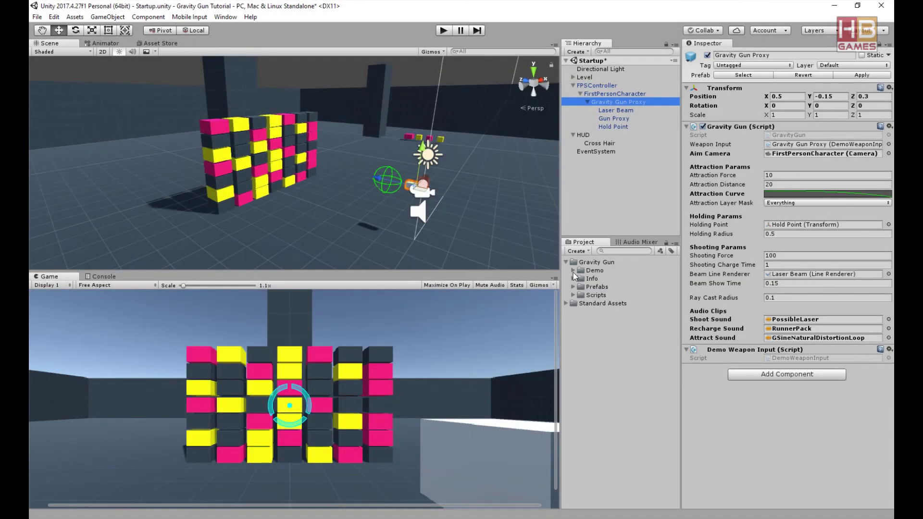
# Preview the PossibleLaser and RunnerPack clips in the Demo > Sounds folder.
pyautogui.click(573, 272)
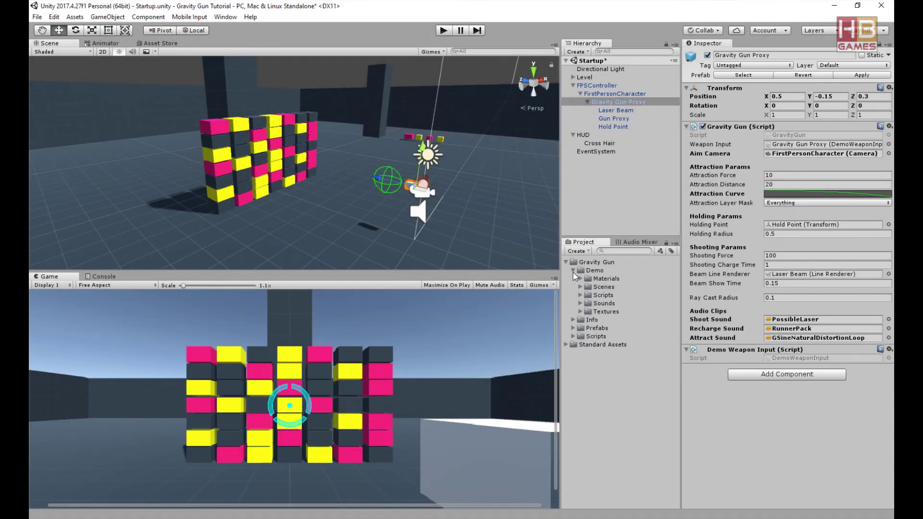
pyautogui.click(581, 304)
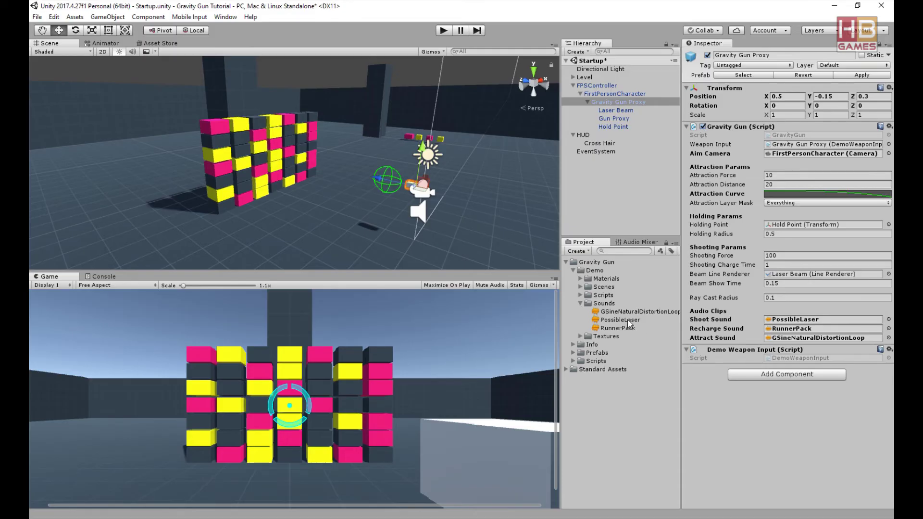
pyautogui.click(627, 320)
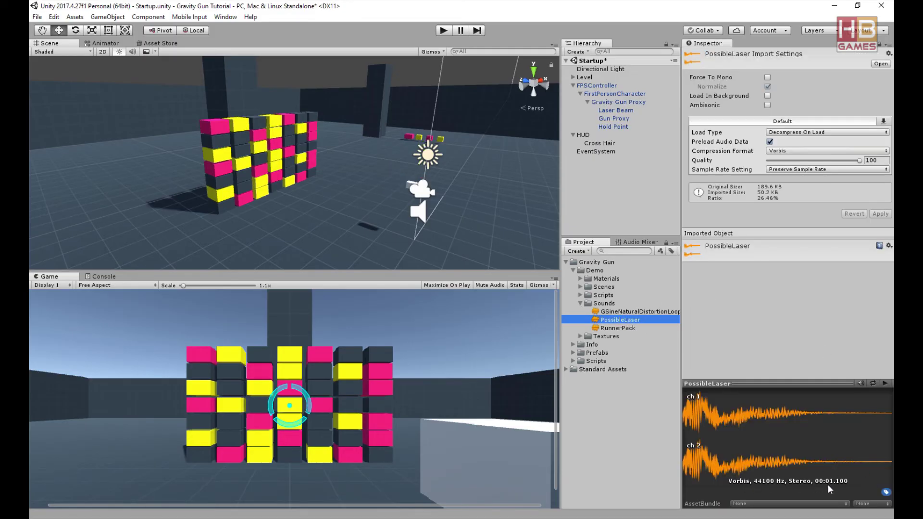
pyautogui.click(624, 328)
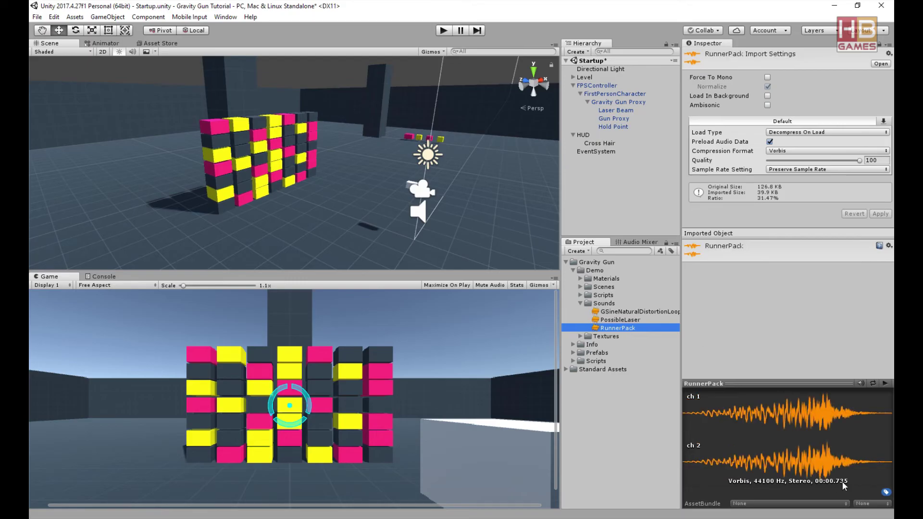
# Set Gravity Gun Proxy's Shooting Charge Time to 1.8 and enter Play mode.
pyautogui.click(606, 104)
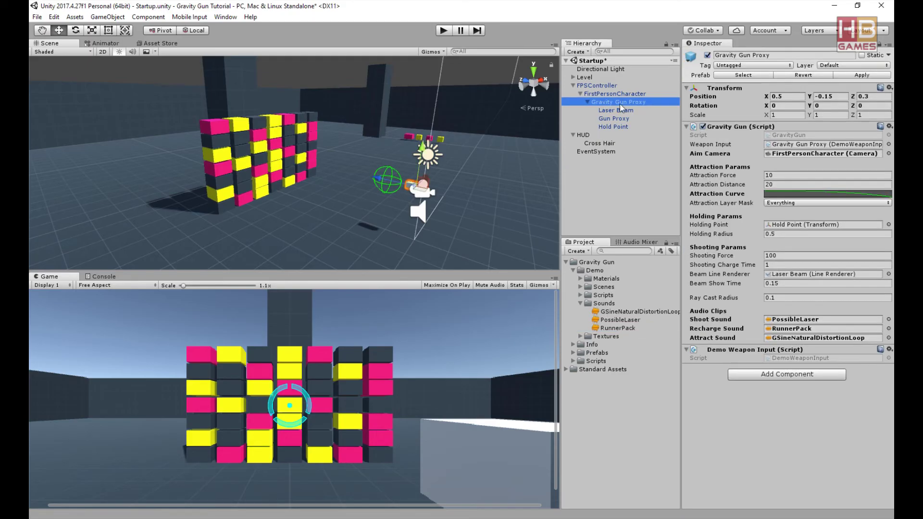
pyautogui.click(769, 265)
pyautogui.write('.8')
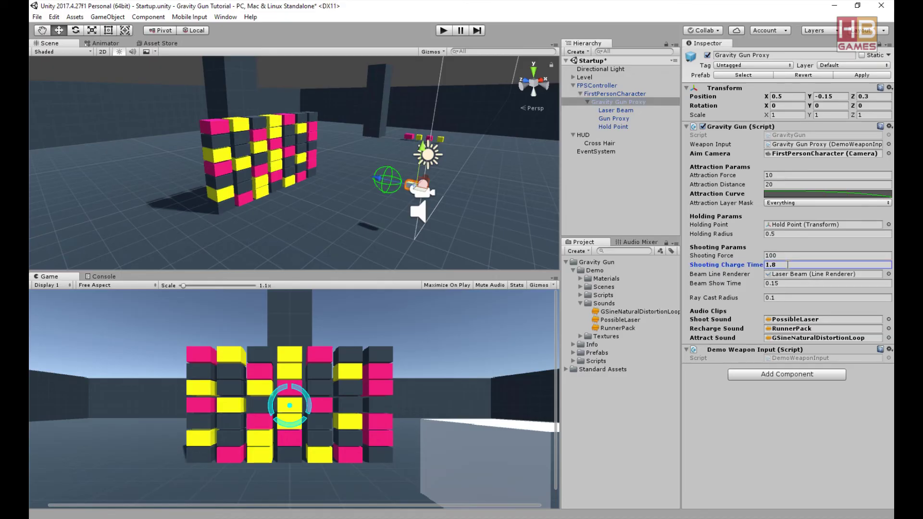
pyautogui.click(443, 30)
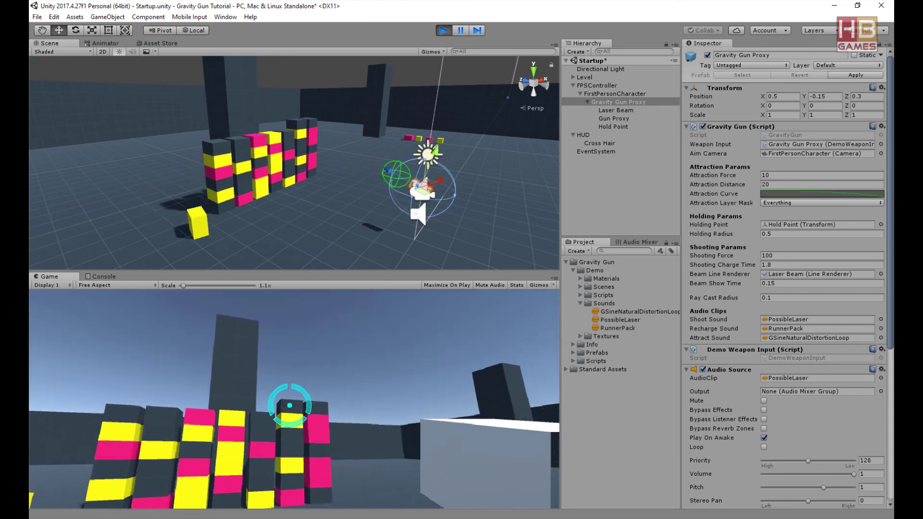
# Grab yellow and pink cubes with the gravity gun, walk with them, and launch them away.
pyautogui.click(290, 406)
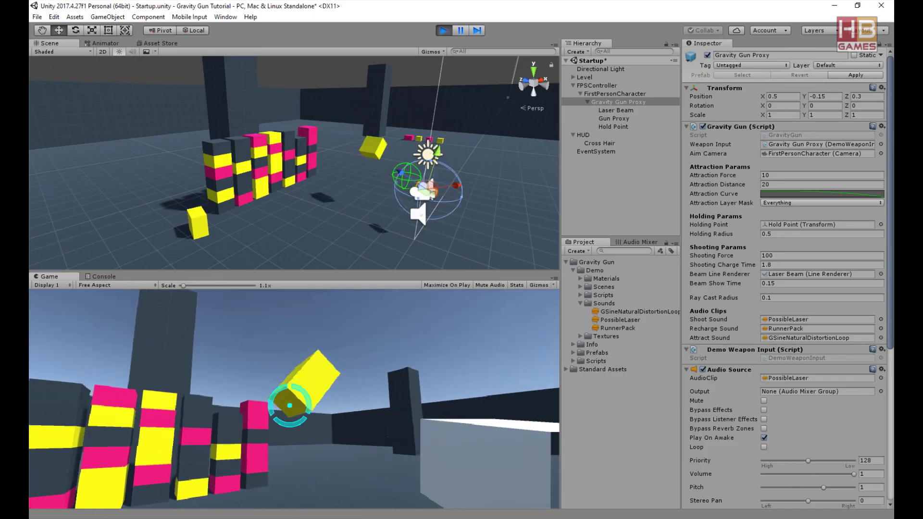
pyautogui.click(289, 405)
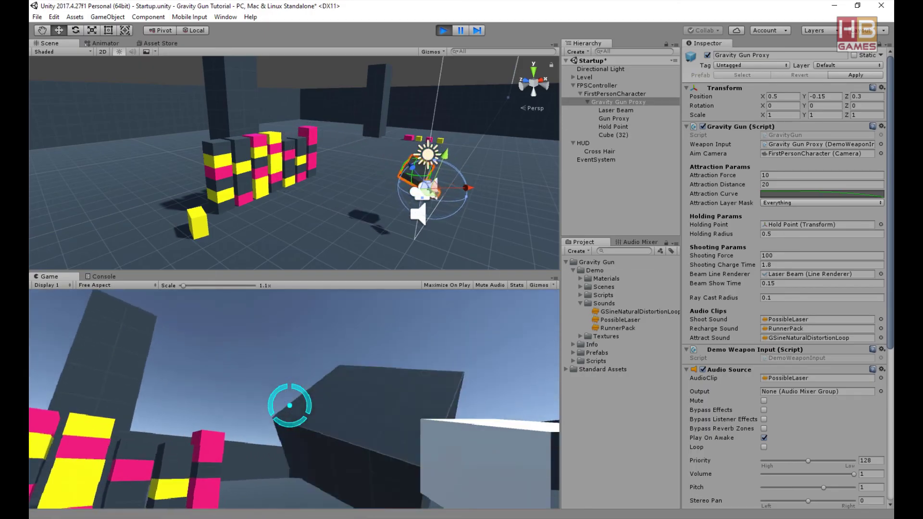
pyautogui.click(290, 406)
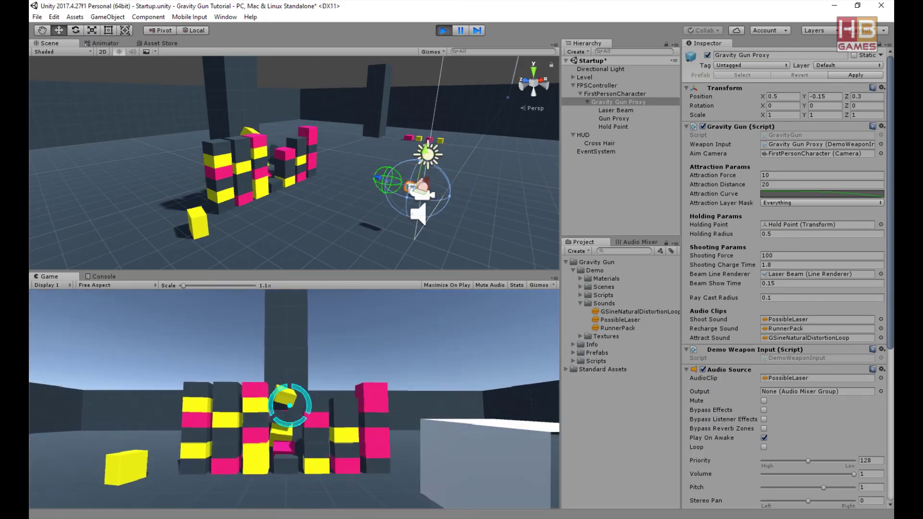
pyautogui.click(289, 406)
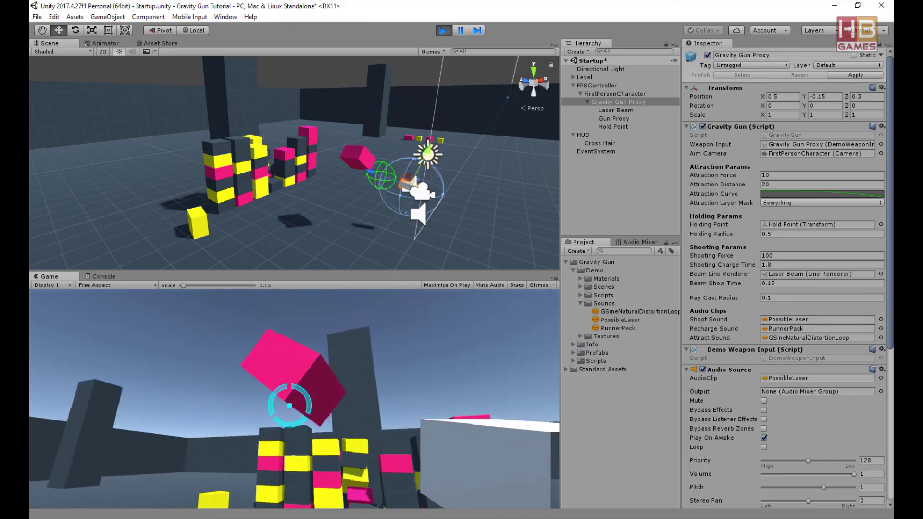
pyautogui.click(289, 405)
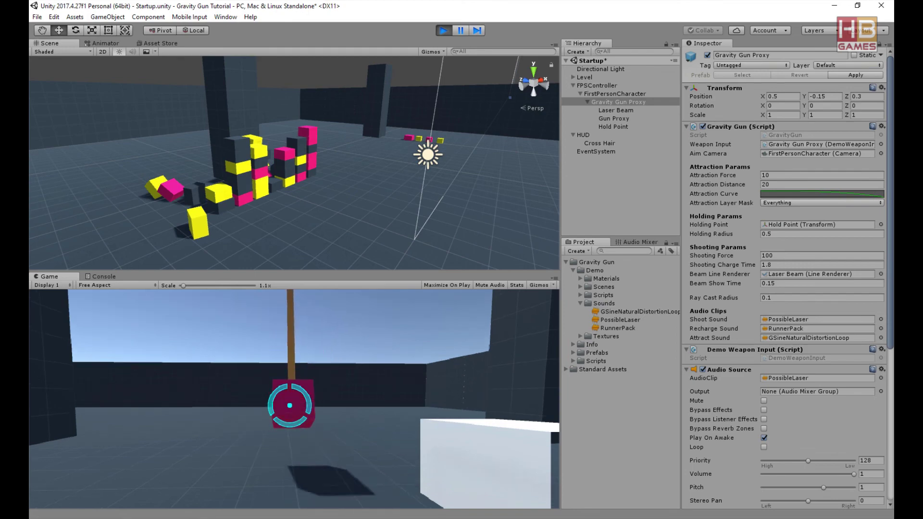
pyautogui.press('s')
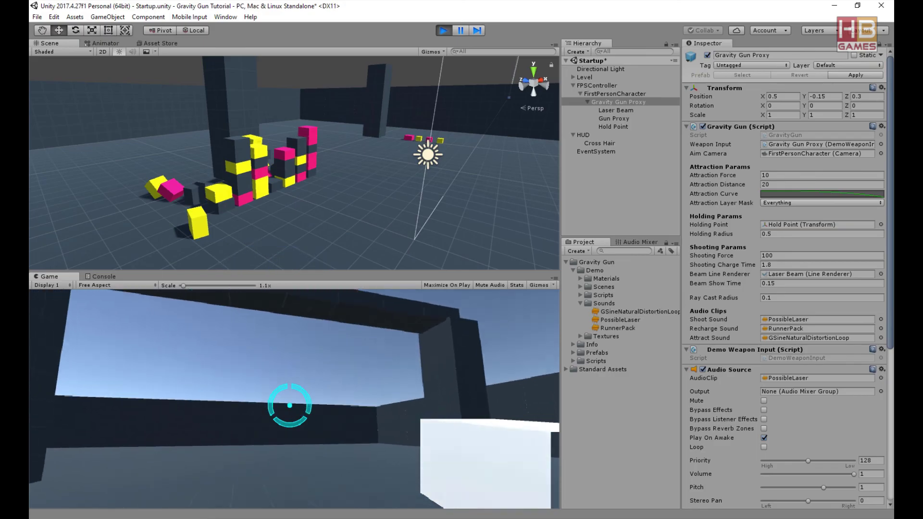
pyautogui.press('s')
pyautogui.click(290, 405)
pyautogui.rightClick(290, 406)
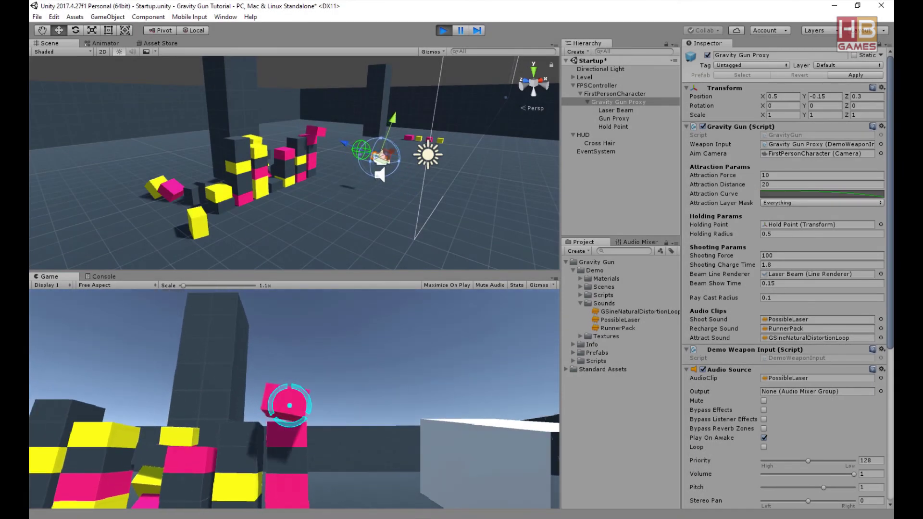
# Pull pink cubes to the Hold Point twice and fire each away across the arena.
pyautogui.rightClick(289, 405)
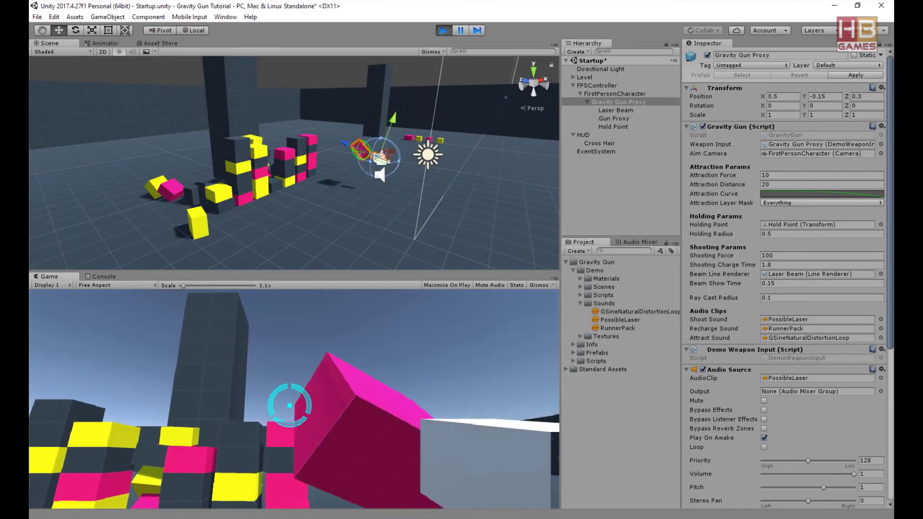
pyautogui.click(289, 405)
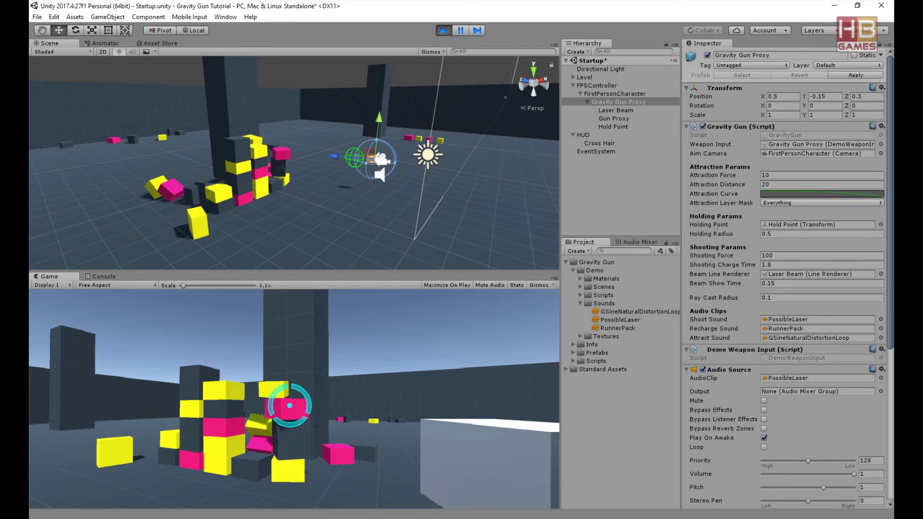
pyautogui.rightClick(289, 406)
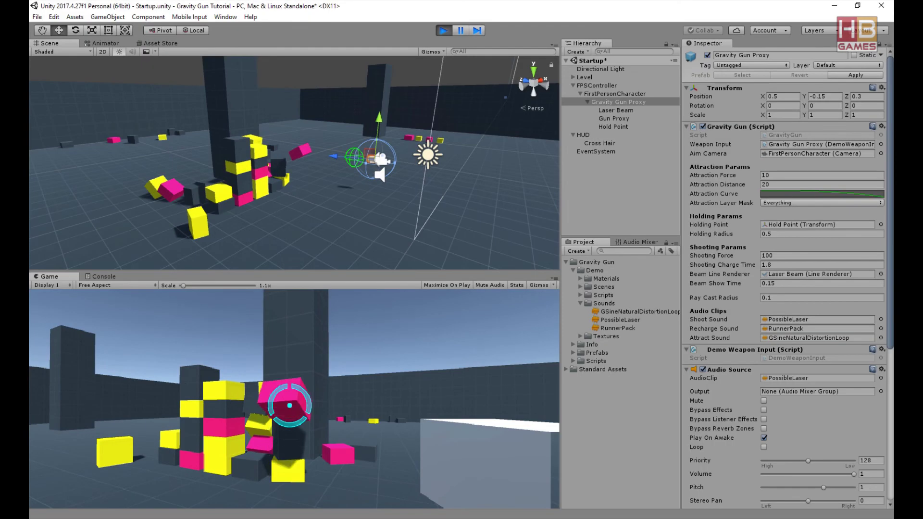
pyautogui.press('s')
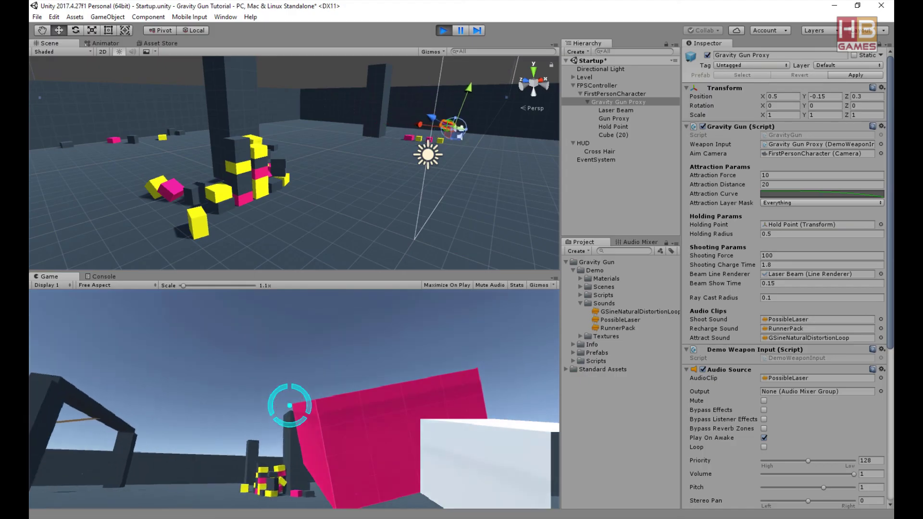
pyautogui.click(290, 406)
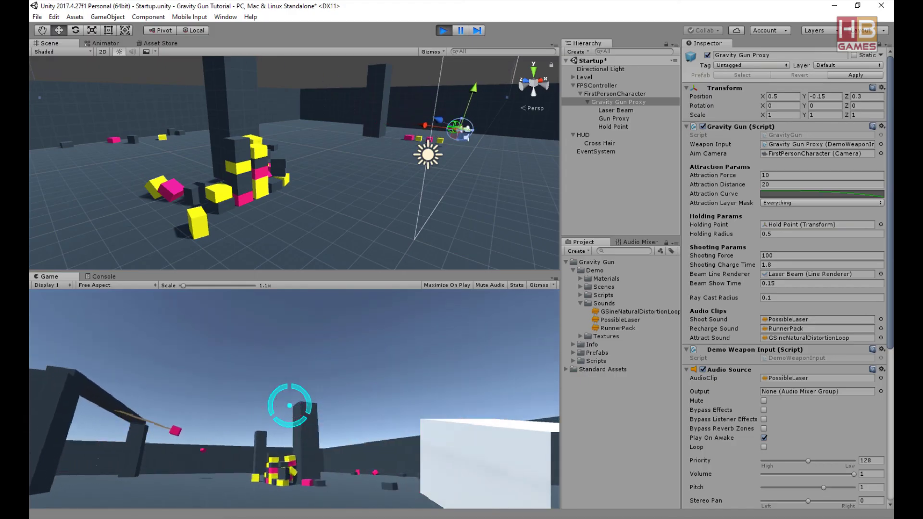